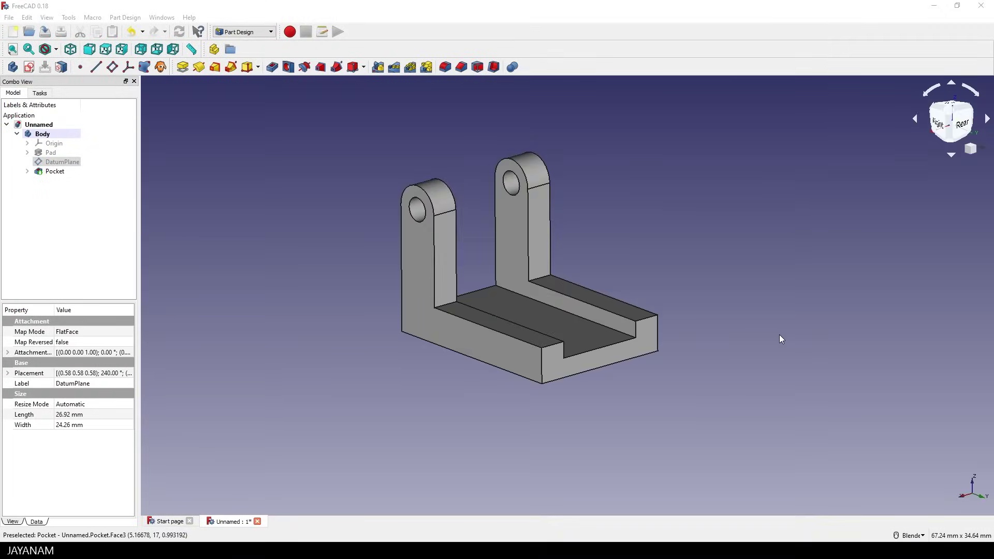
Orbit the finished bracket to view it from behind.
mouse_move(779, 335)
middle_down()
mouse_move(555, 348)
mouse_move(719, 346)
mouse_move(881, 317)
mouse_move(894, 281)
mouse_move(823, 333)
mouse_move(752, 338)
middle_up()
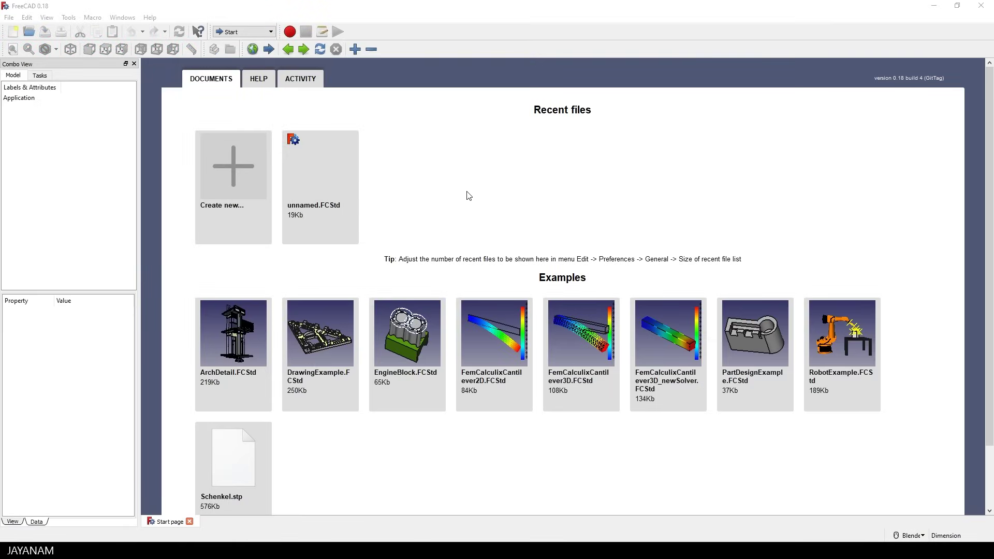
Switch to the Part Design workbench and create a new empty document.
click(253, 34)
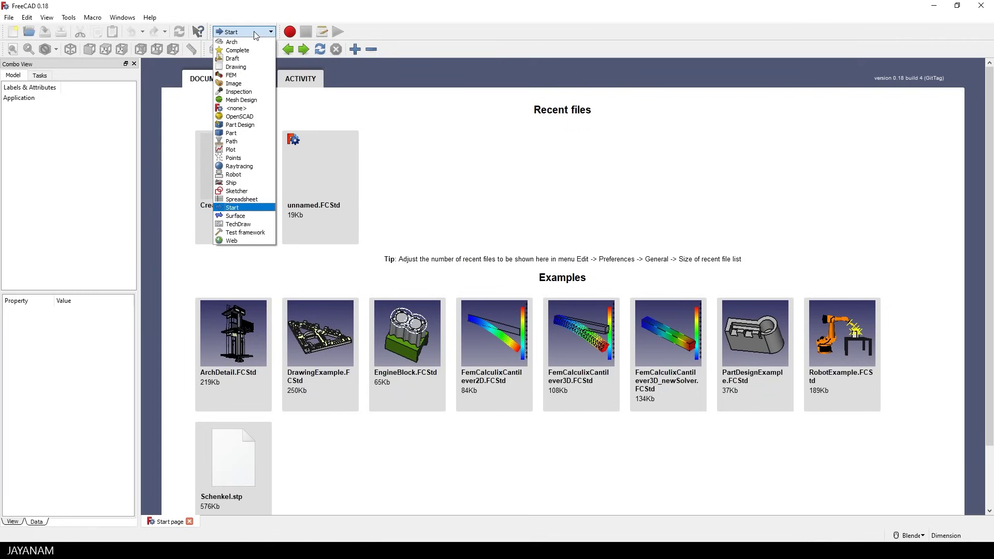
click(239, 125)
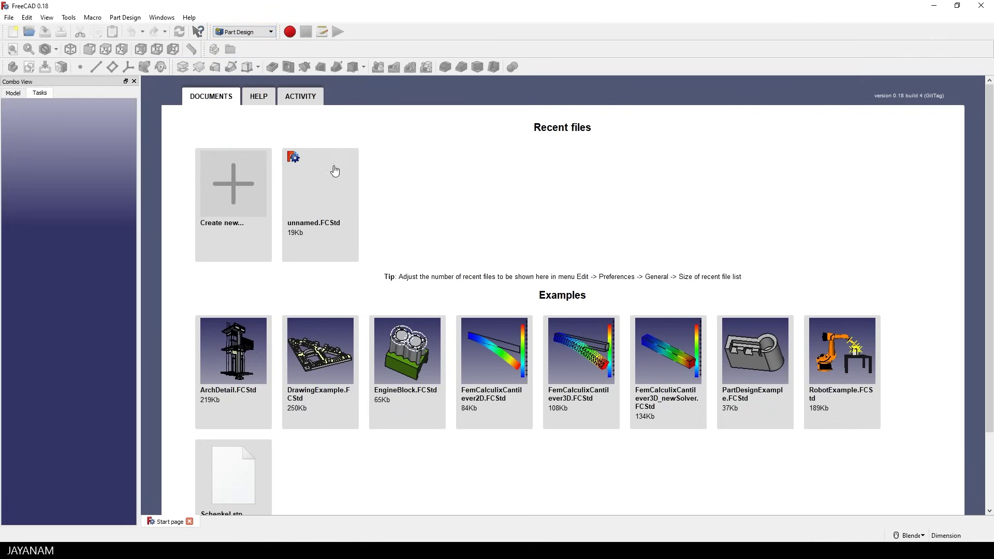
click(244, 180)
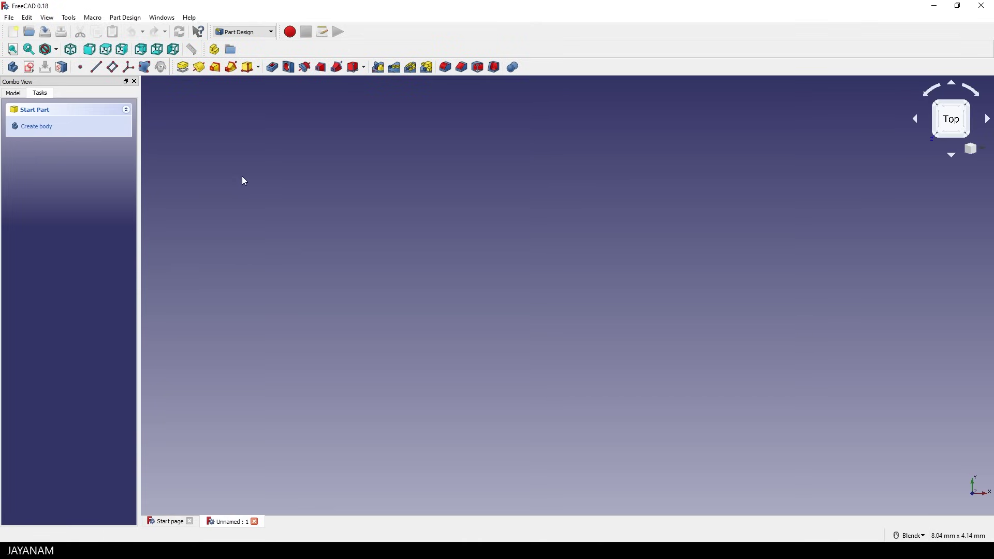
Add a body and start a new sketch on the YZ_Plane.
click(44, 127)
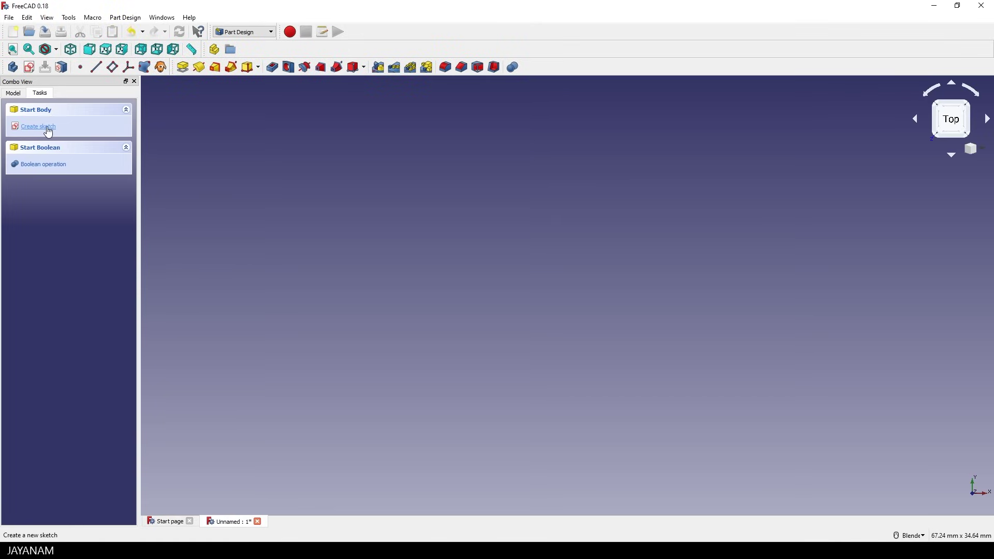
click(49, 128)
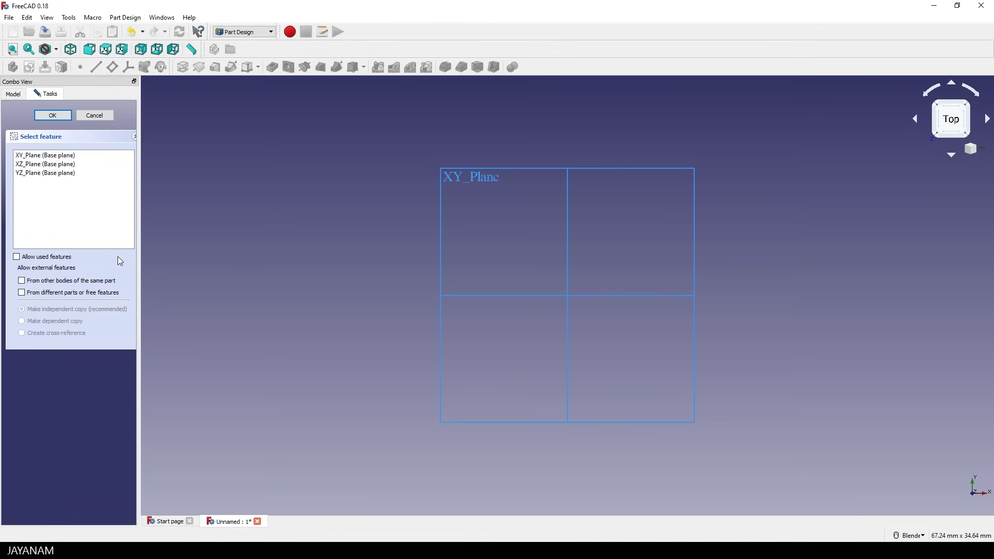
click(124, 50)
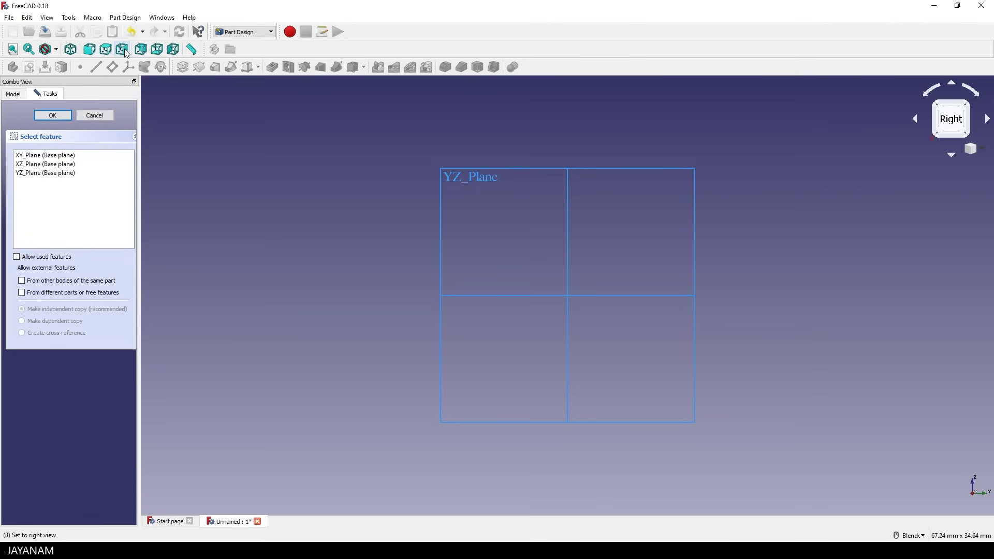
click(525, 169)
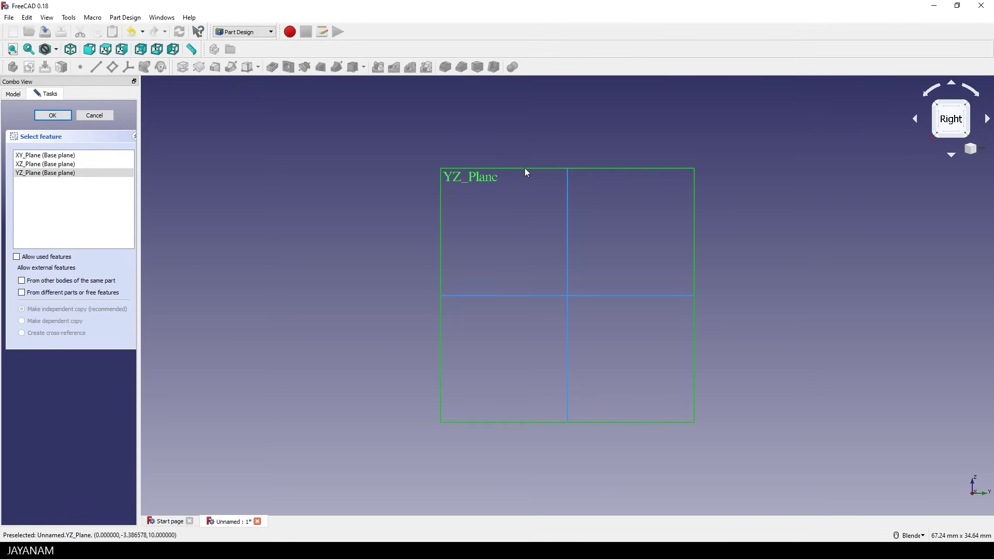
click(63, 116)
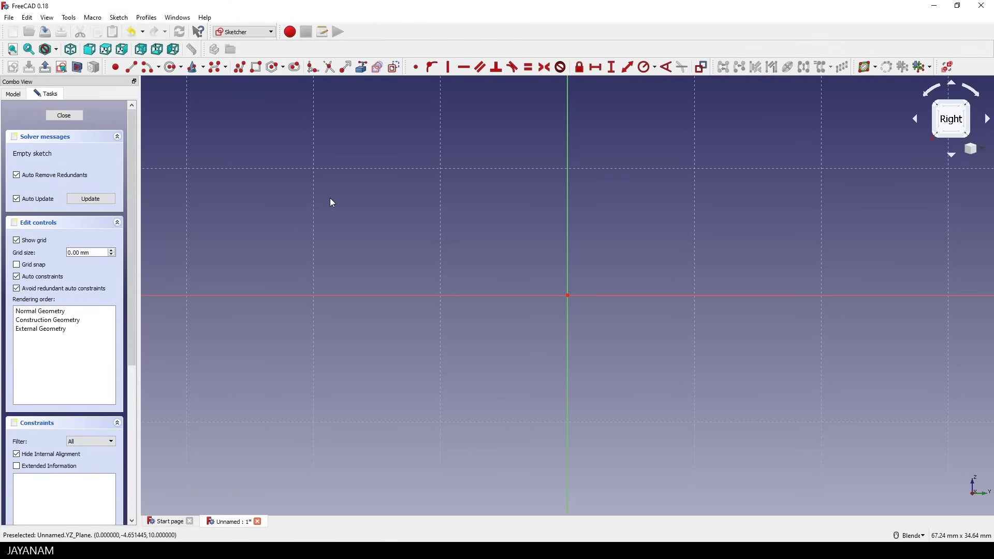
scroll(572, 256, down, 2)
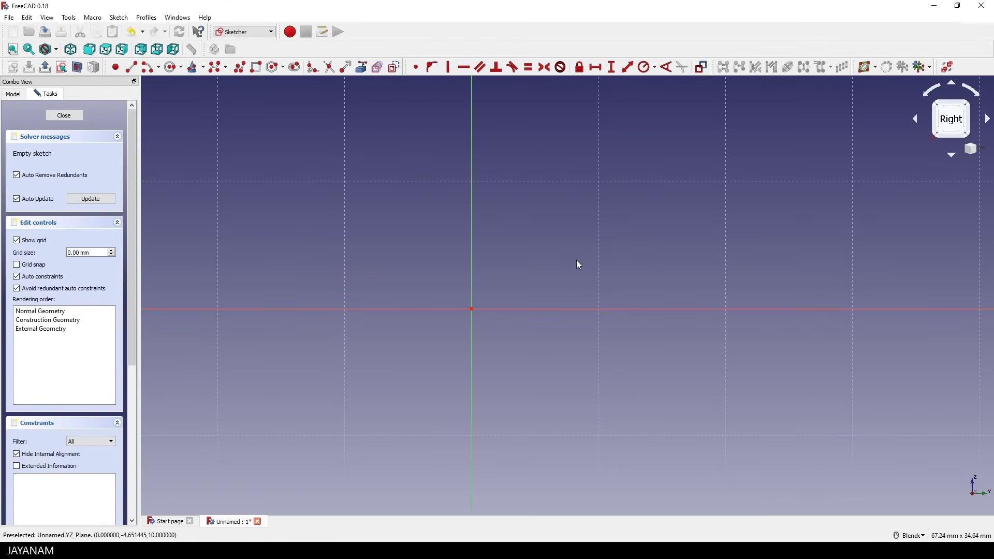
scroll(576, 261, down, 2)
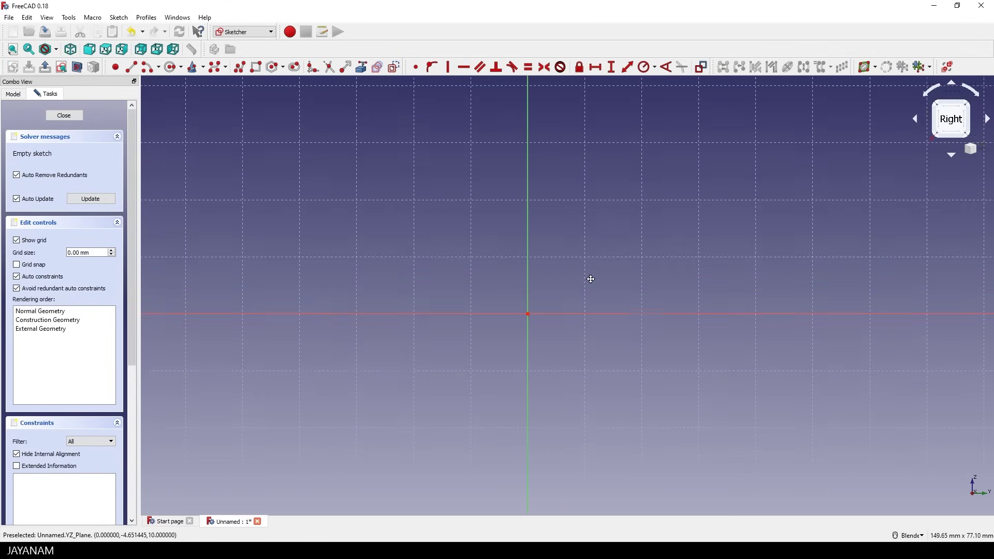
scroll(595, 291, up, 2)
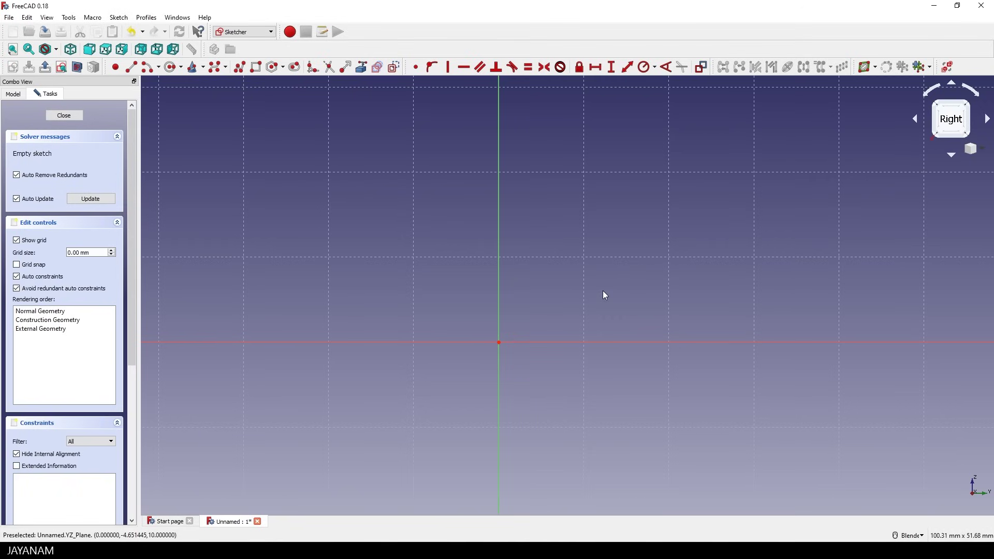
click(43, 279)
click(42, 281)
Draw a polyline from the origin: base right, short edge up, inner step left, tall upright.
click(241, 69)
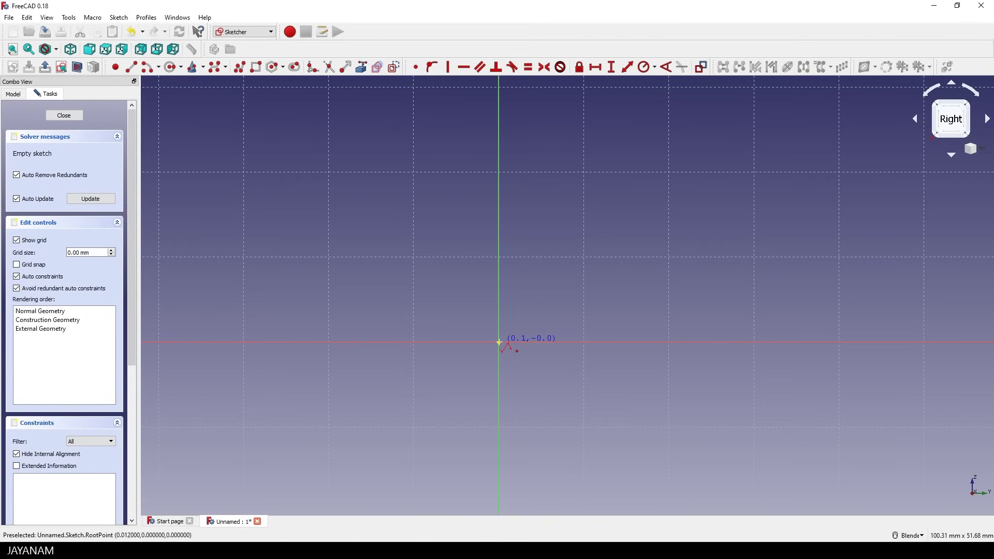
click(417, 68)
click(499, 343)
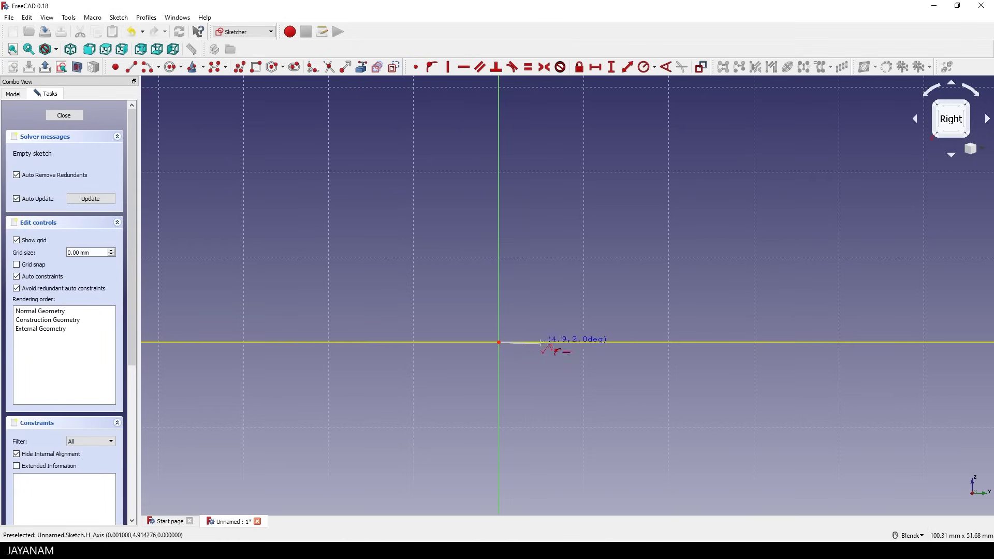
click(651, 343)
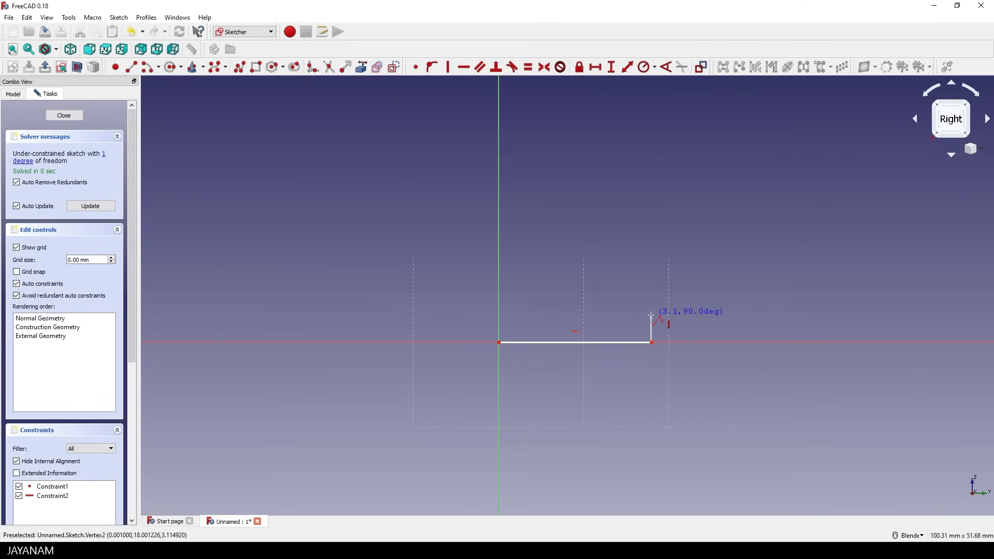
click(651, 314)
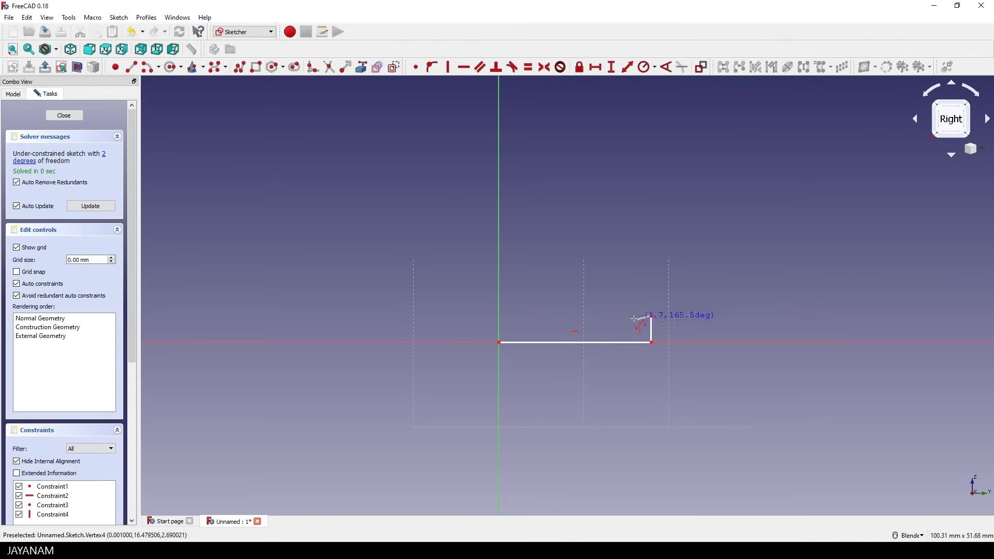
click(542, 315)
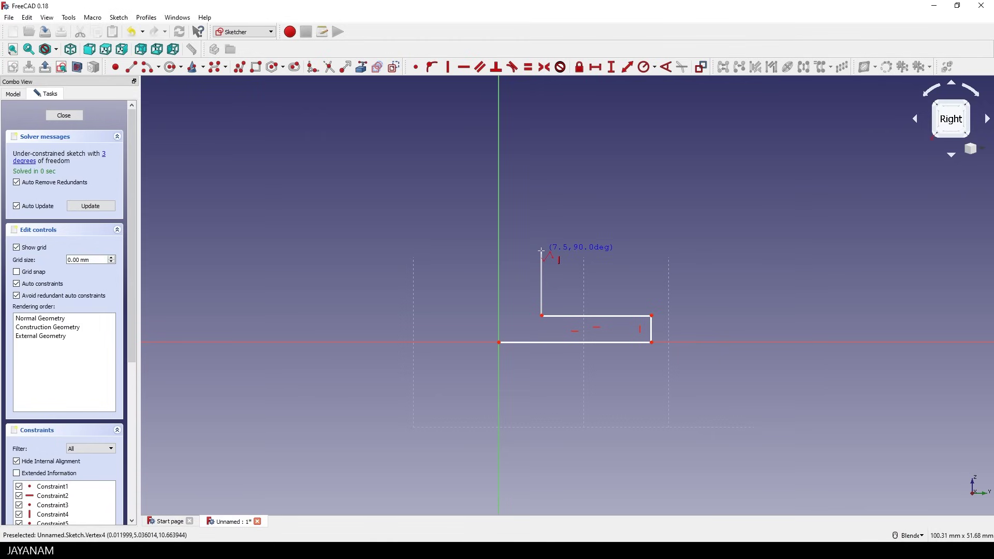
click(541, 251)
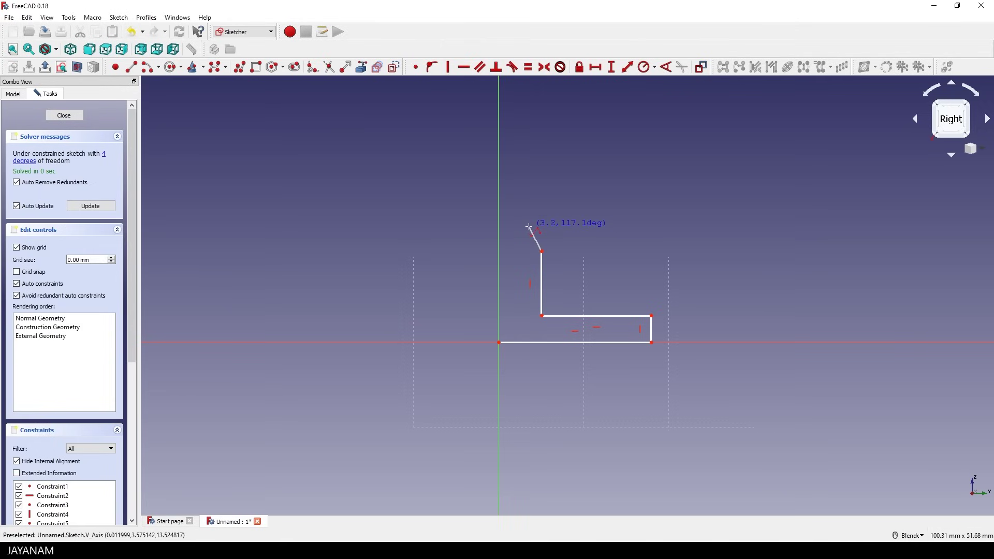
Cap the upright with a semicircular arc ending on the V axis and close the outline at the origin.
key(m)
key(m)
key(m)
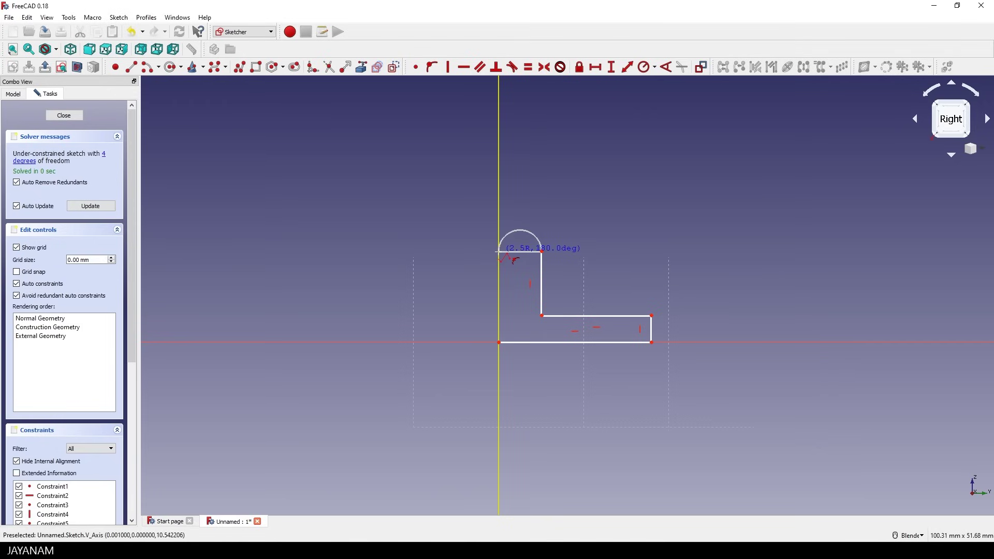
click(498, 252)
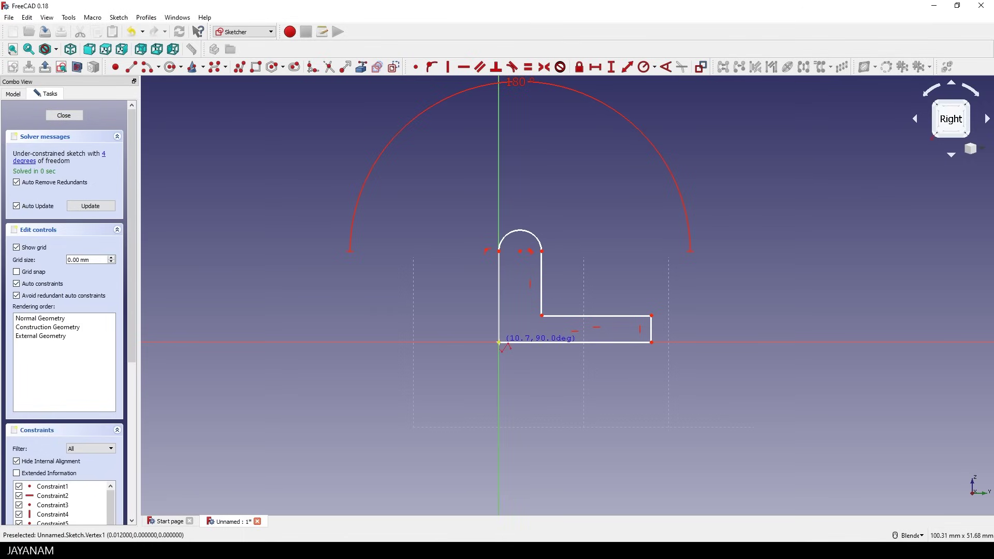
click(498, 342)
shift+middle_drag(761, 288, 703, 299)
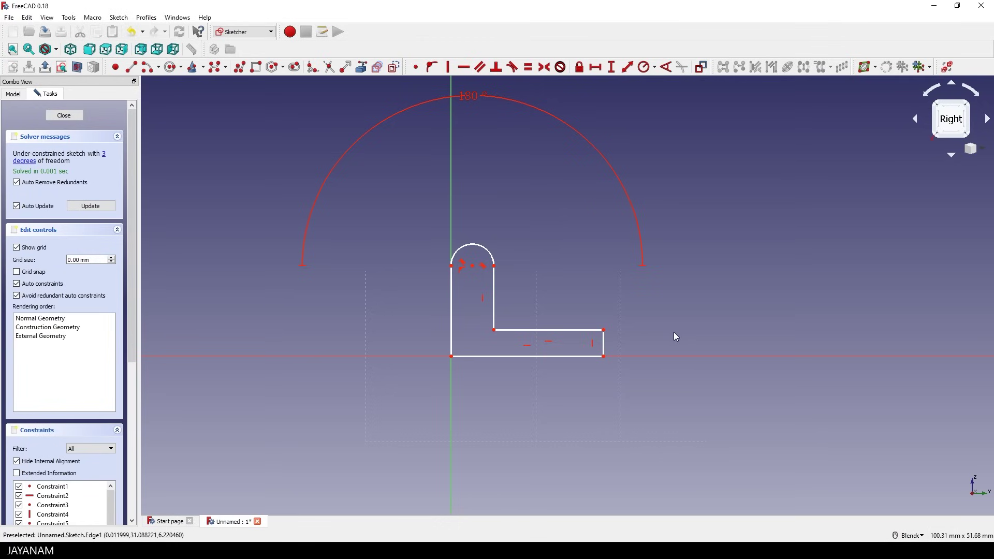
Draw a small hole circle centred on the top arc's centre point.
scroll(674, 332, up, 2)
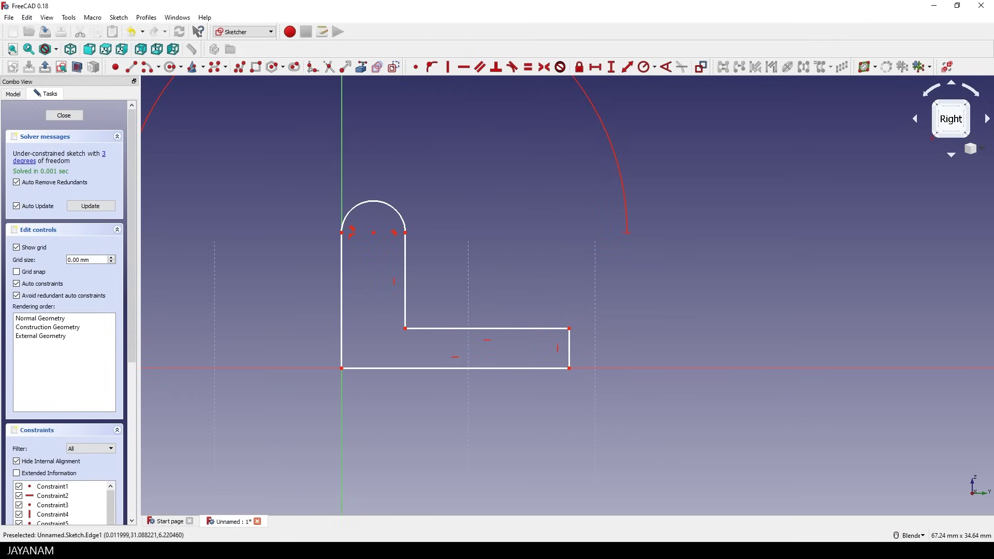
shift+middle_drag(609, 283, 703, 301)
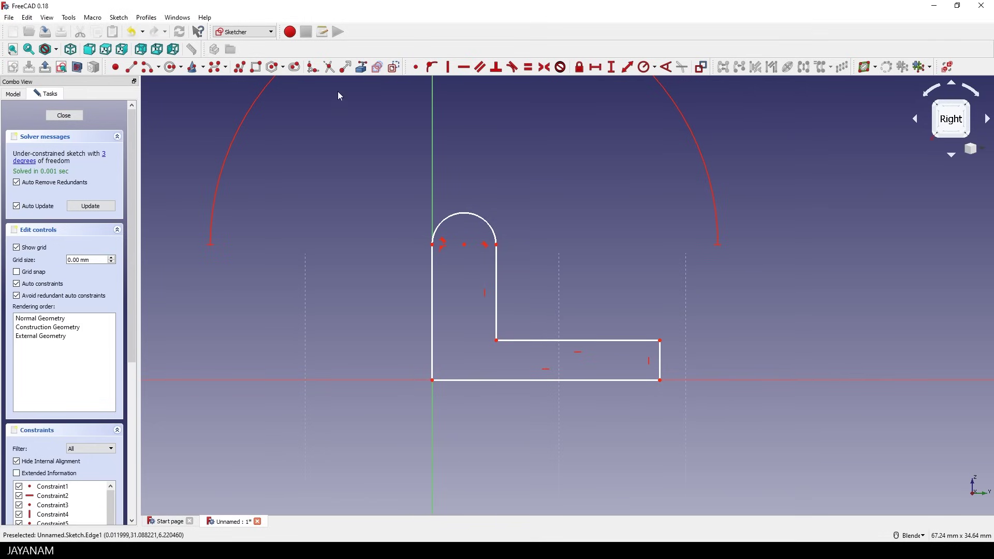
click(173, 69)
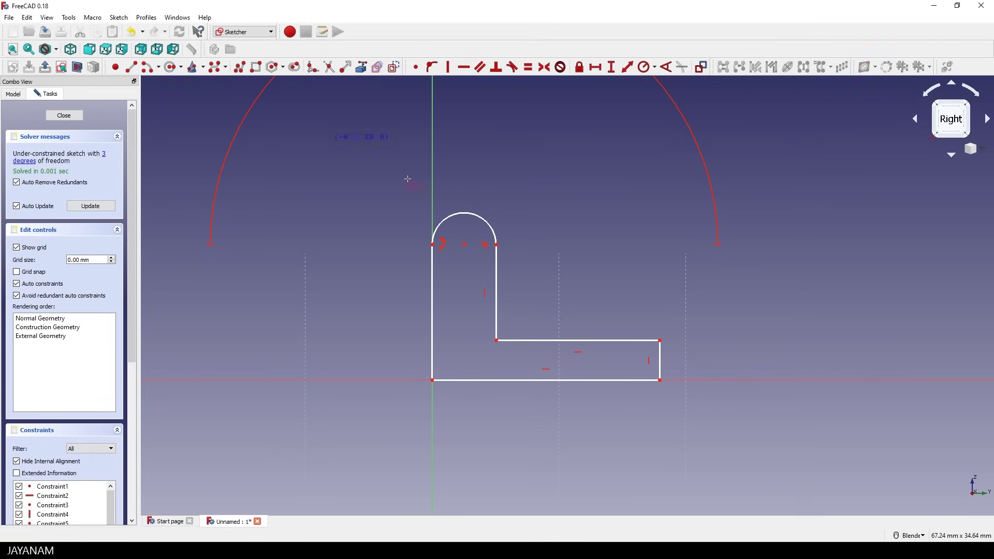
click(464, 244)
click(483, 244)
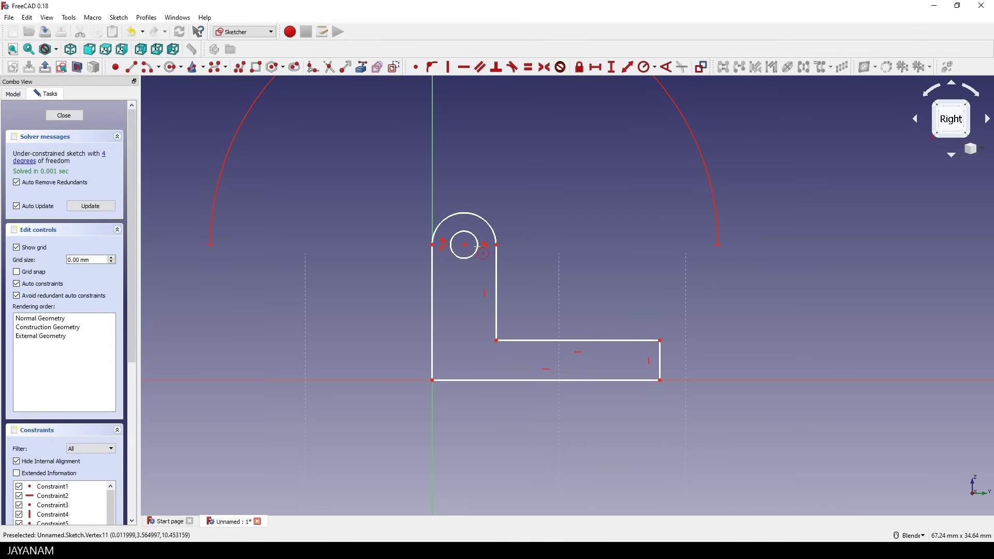
Constrain the top arc to a 2 mm radius and the hole circle to 1 mm.
right_click(570, 245)
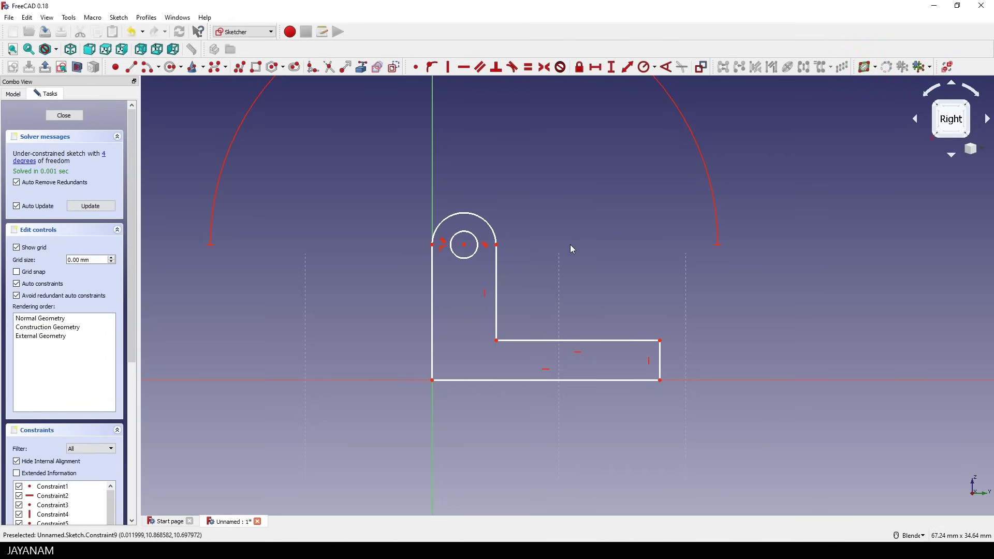
click(488, 223)
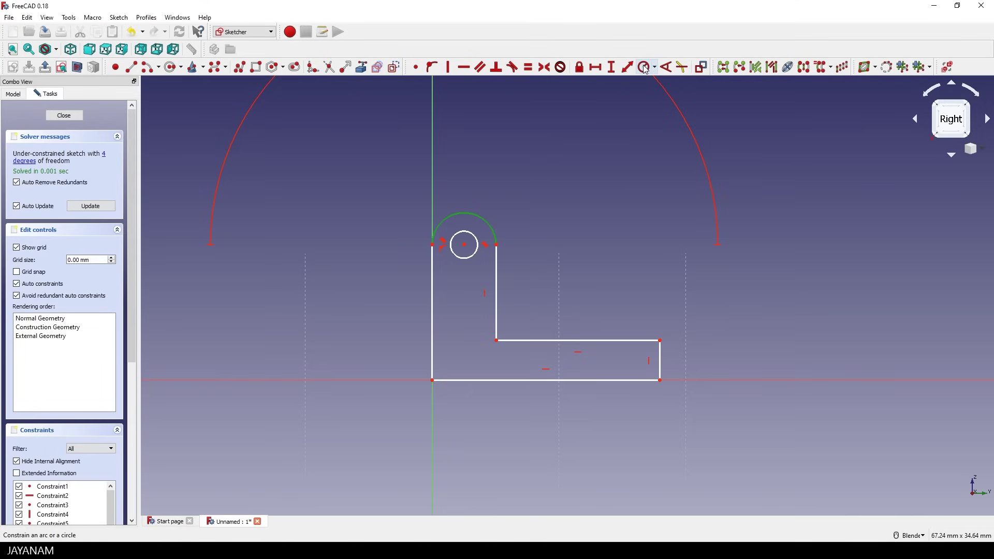
click(647, 68)
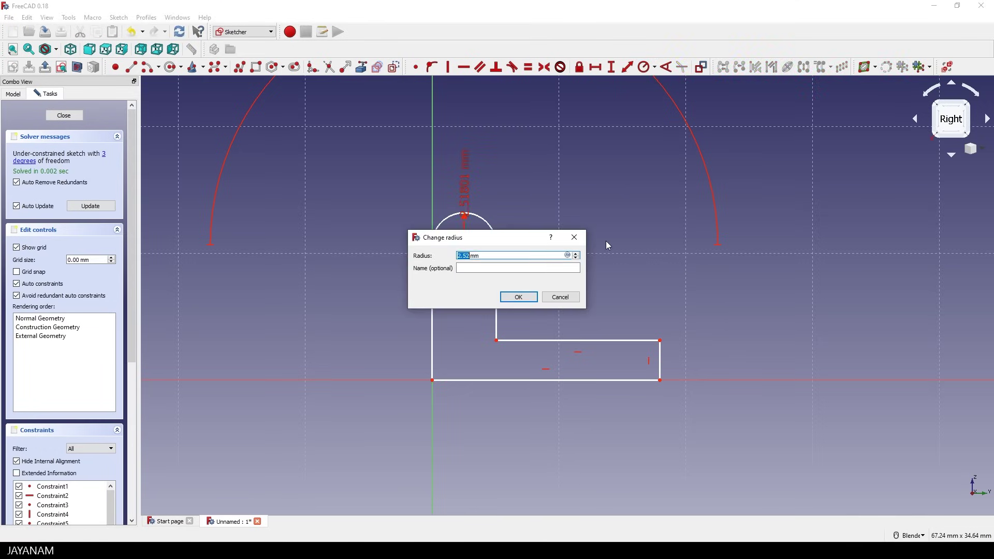
text(2)
key(Return)
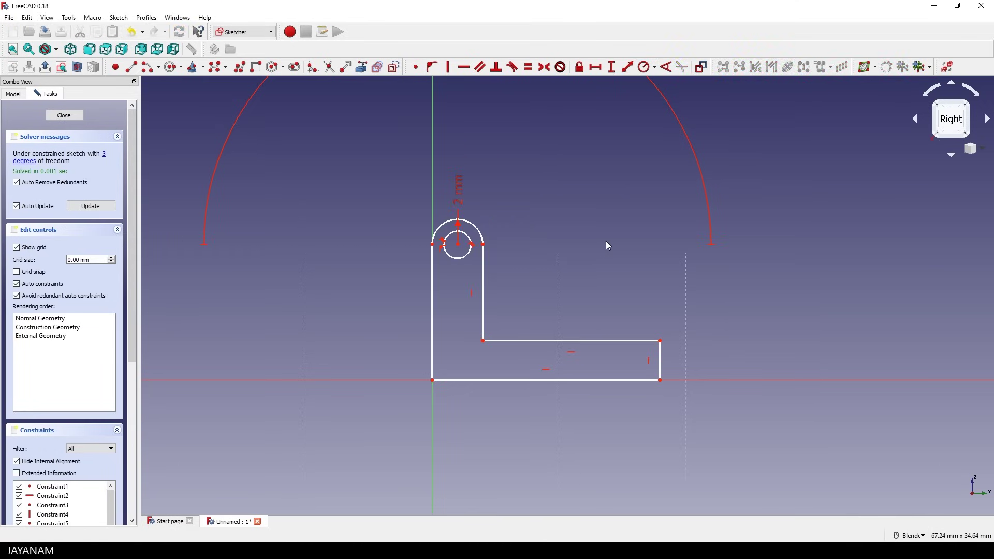
click(467, 254)
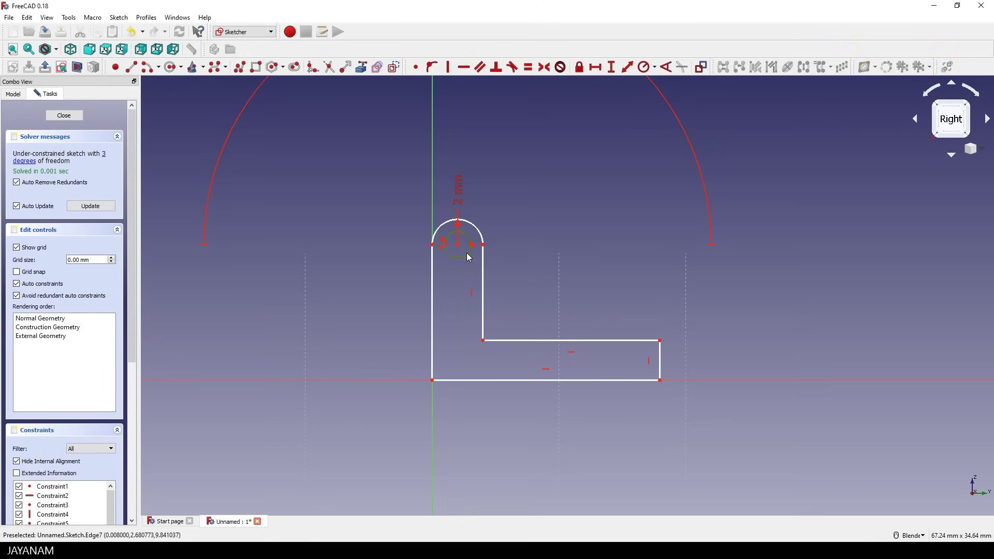
click(647, 68)
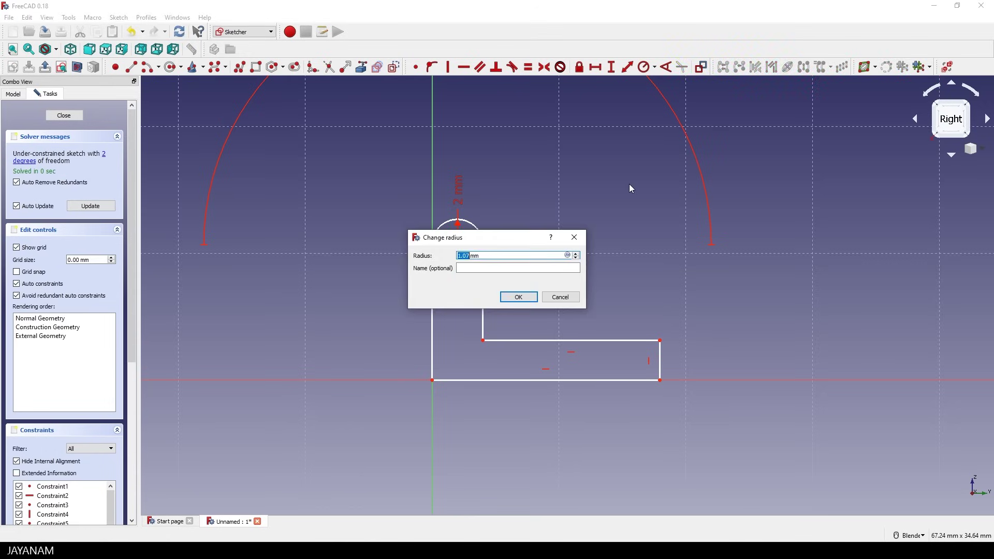
text(1)
key(Return)
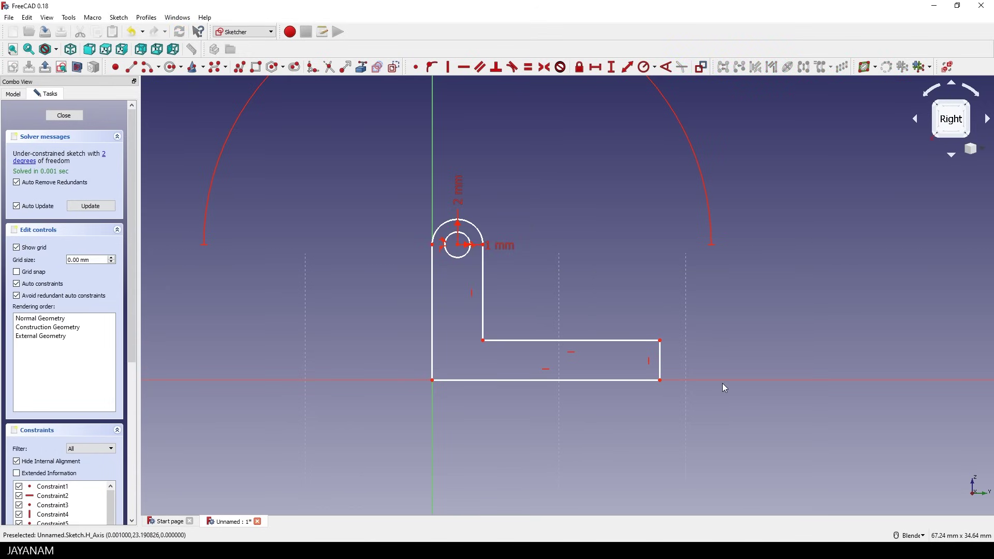
Set the bottom edge length to 17 mm and the right end height to 3 mm, placing dimensions clear.
click(577, 381)
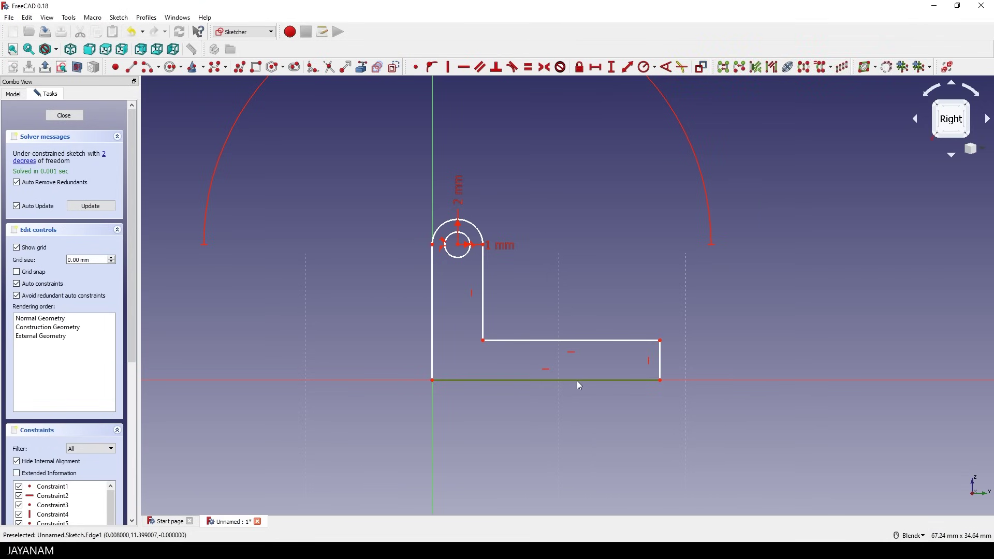
click(595, 67)
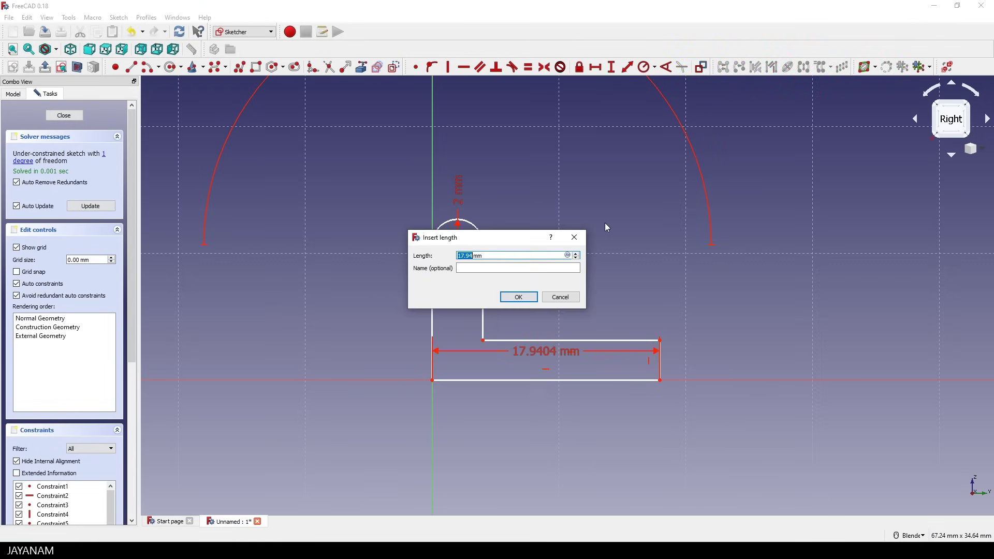
text(17)
key(Return)
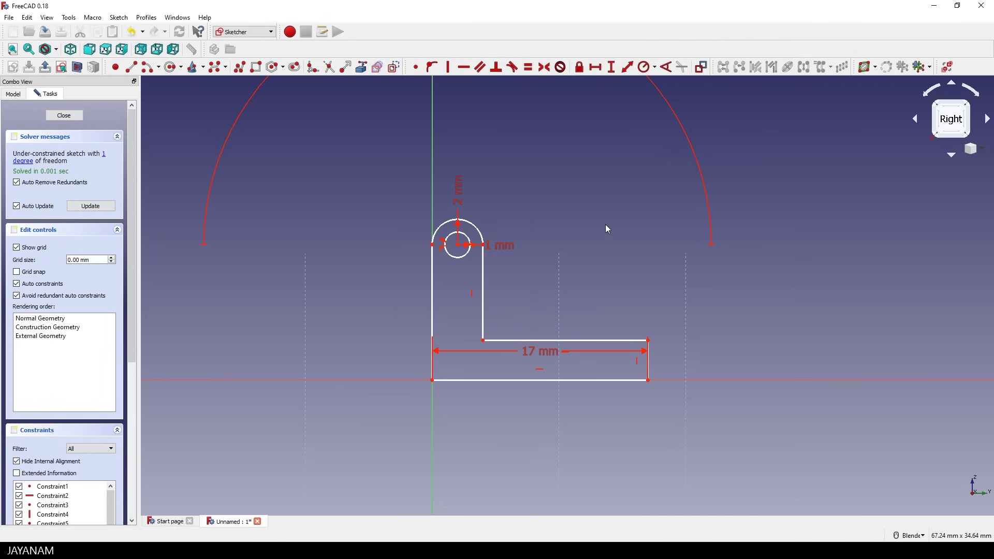
drag(533, 352, 536, 422)
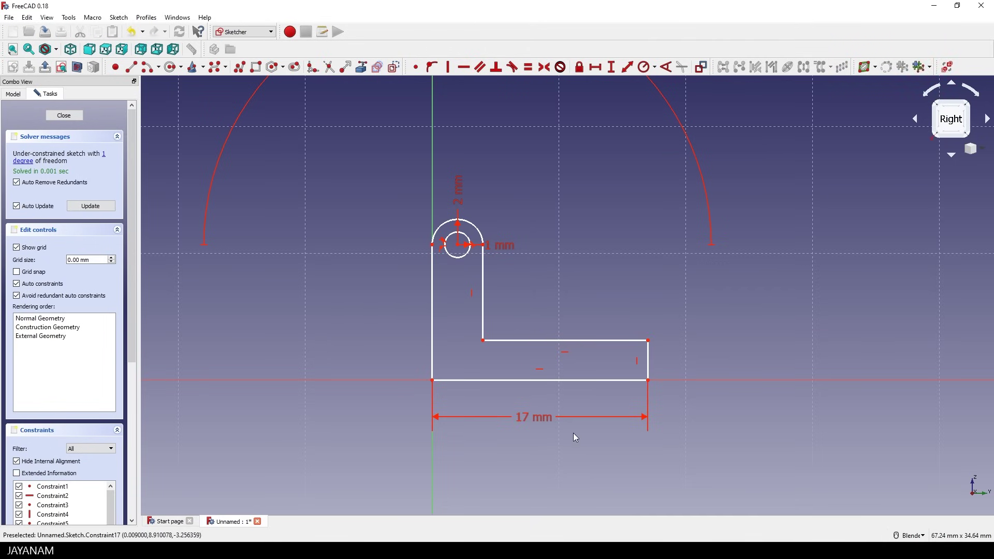
click(615, 70)
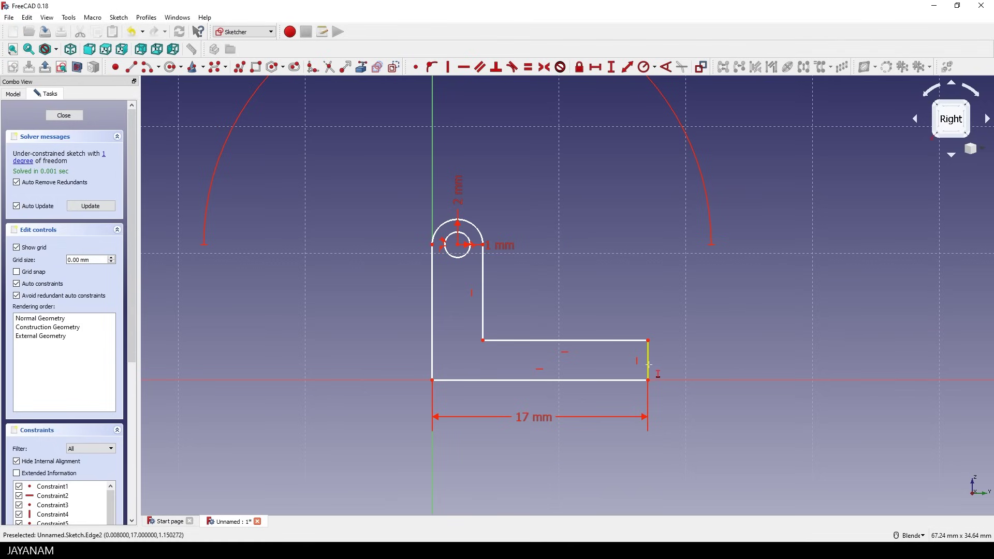
click(649, 365)
text(3)
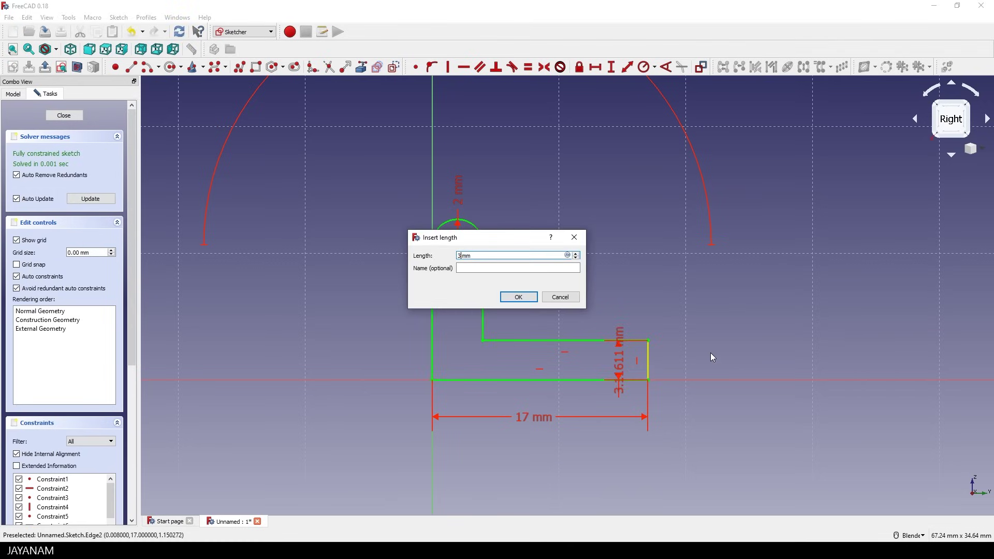
key(Return)
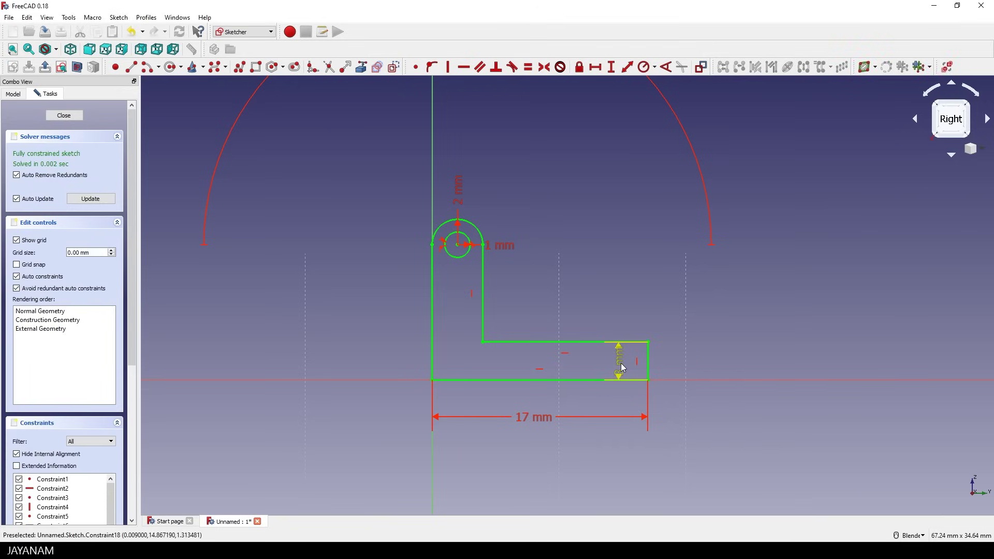
drag(624, 369, 693, 363)
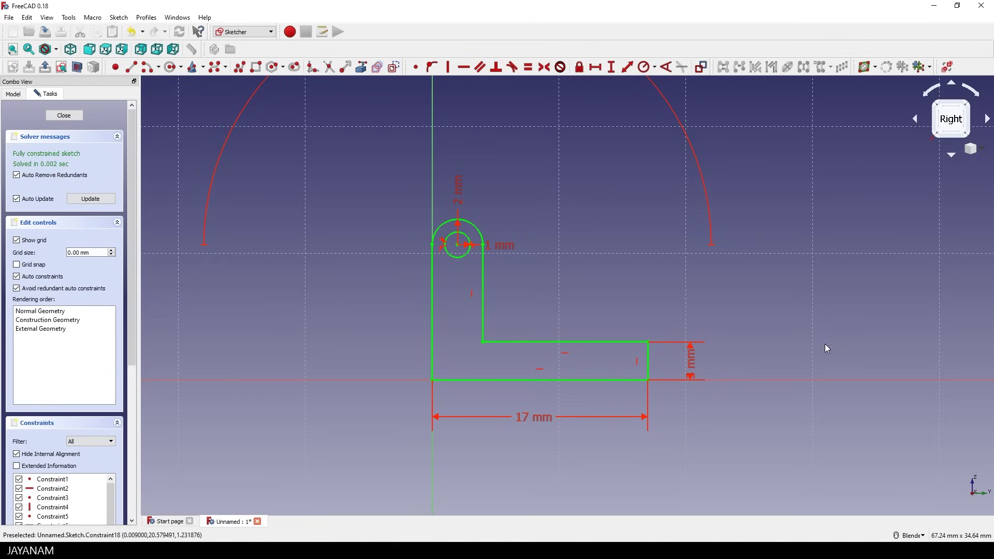
Close the L-profile sketch and pan and orbit to view its outline in 3D.
click(64, 115)
mouse_move(719, 193)
shift+middle_down()
mouse_move(604, 237)
mouse_move(567, 262)
shift+middle_up()
mouse_move(657, 262)
middle_down()
mouse_move(548, 287)
mouse_move(588, 280)
mouse_move(792, 302)
mouse_move(770, 318)
mouse_move(577, 306)
mouse_move(572, 275)
mouse_move(595, 279)
mouse_move(567, 282)
middle_up()
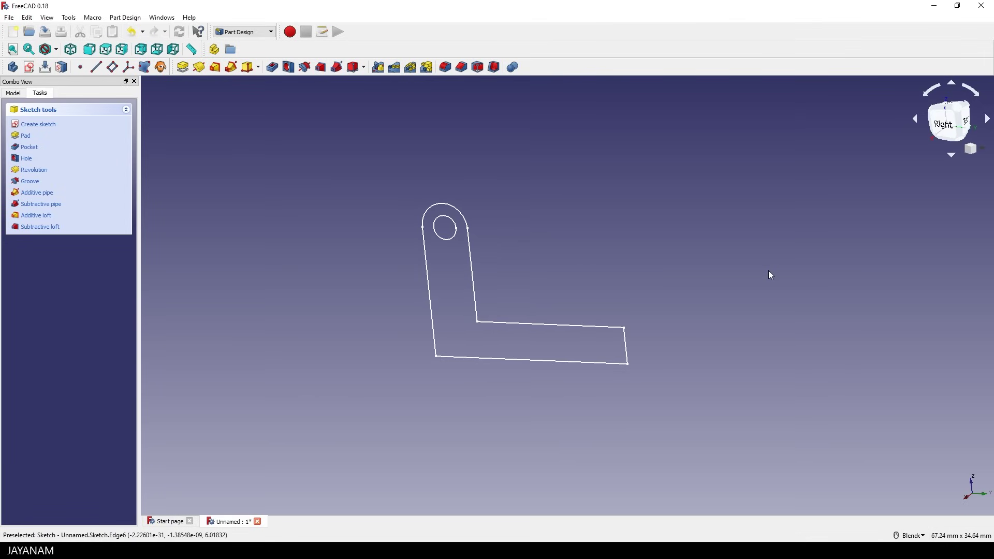
Pad the L-profile sketch to a 12 mm length with Symmetric to plane enabled.
click(27, 137)
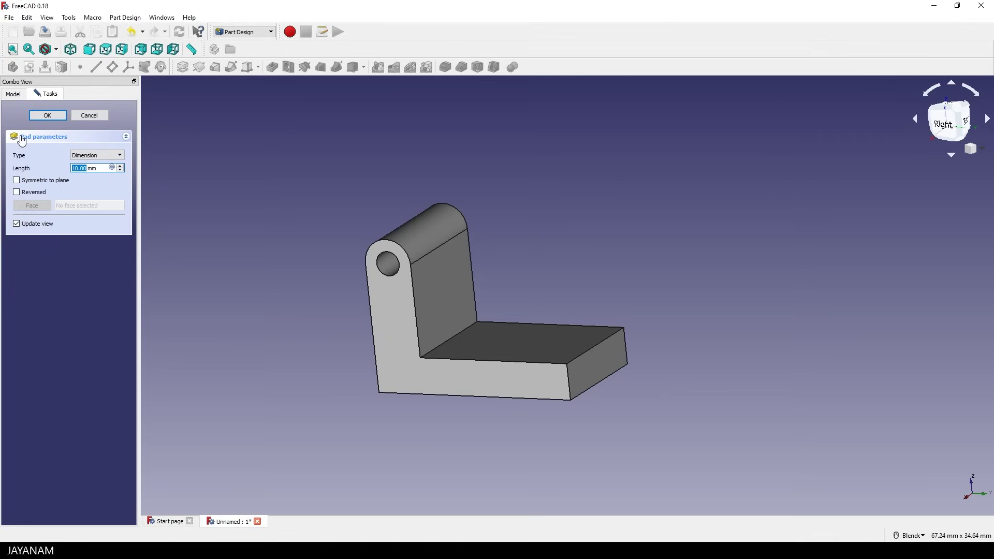
click(120, 165)
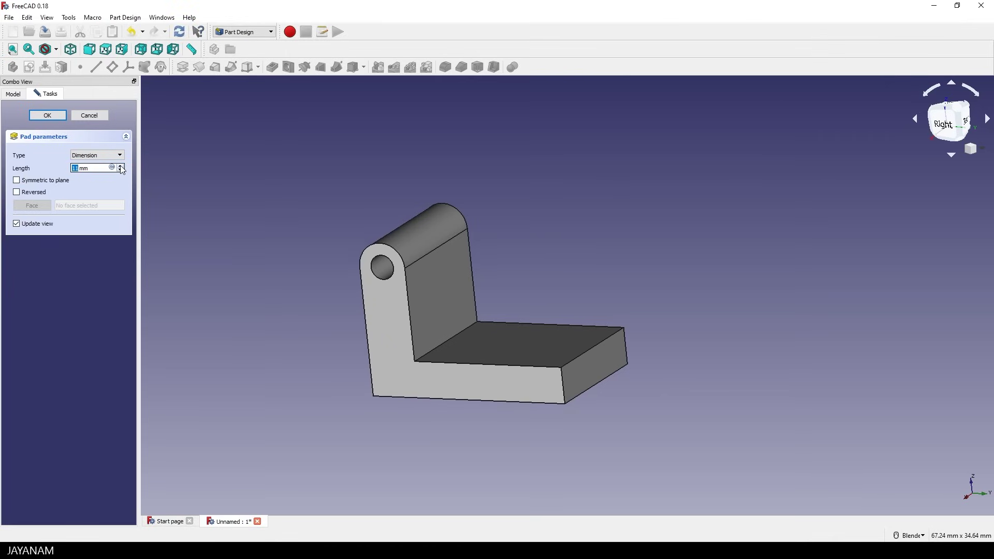
click(121, 166)
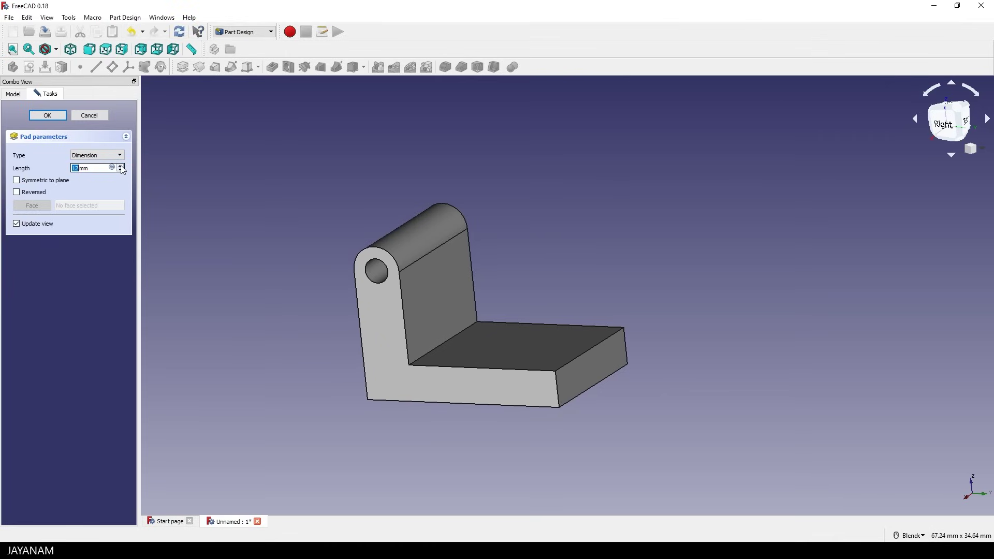
click(45, 181)
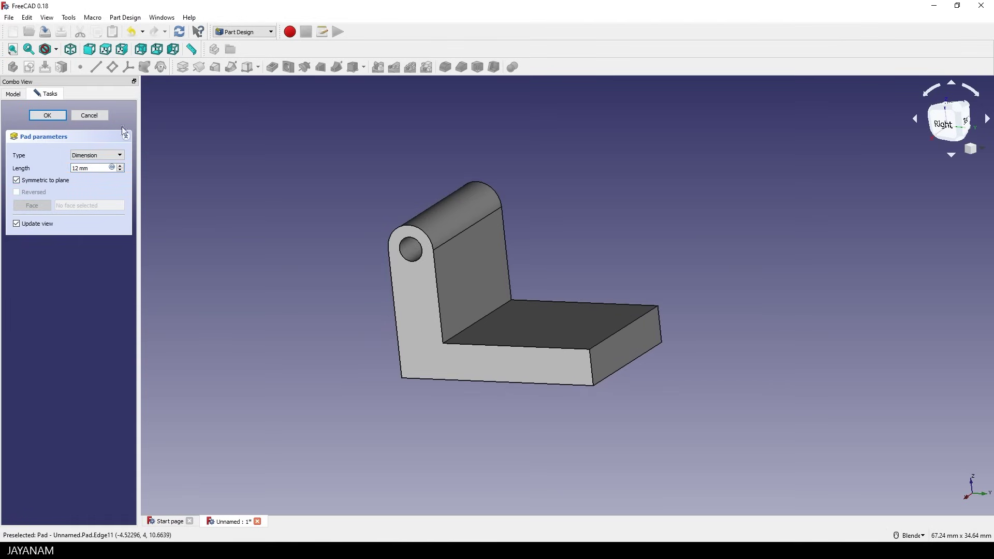
click(48, 116)
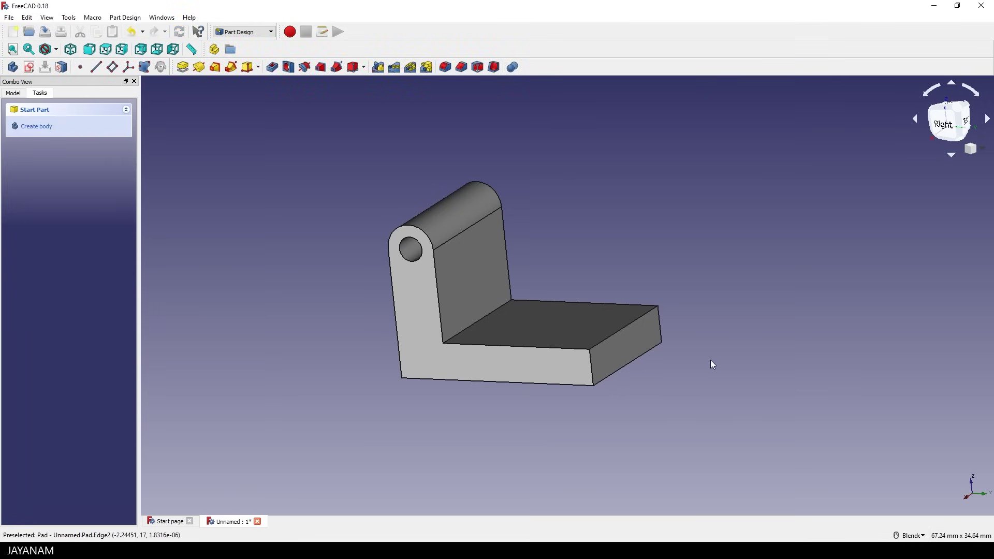
Attach a datum plane to the horizontal leg's end face with zero offset and select it.
click(633, 346)
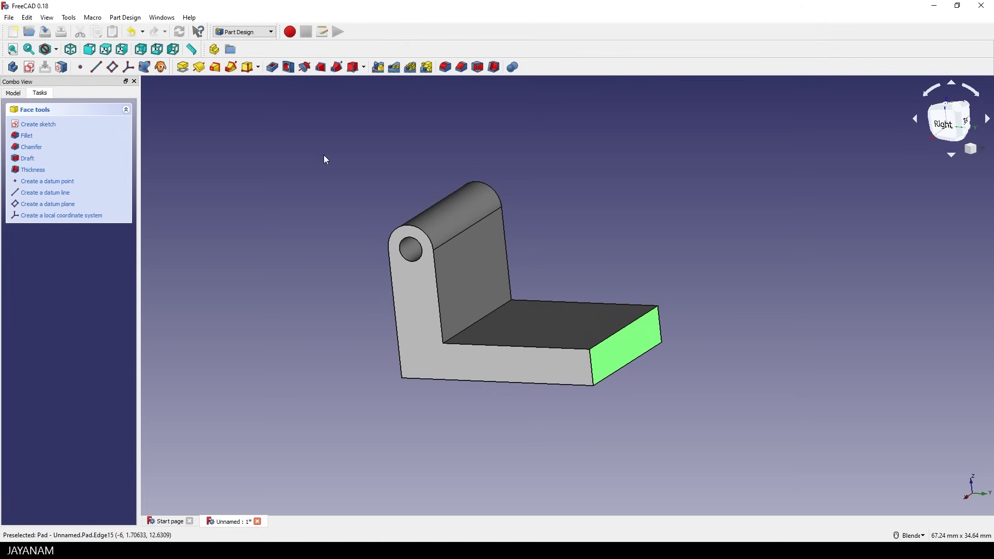
click(112, 68)
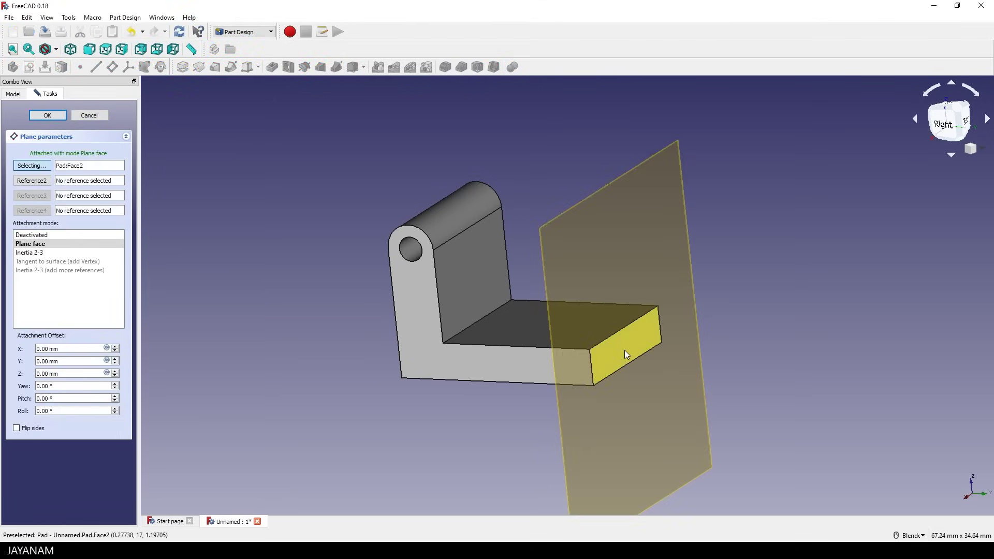
click(49, 117)
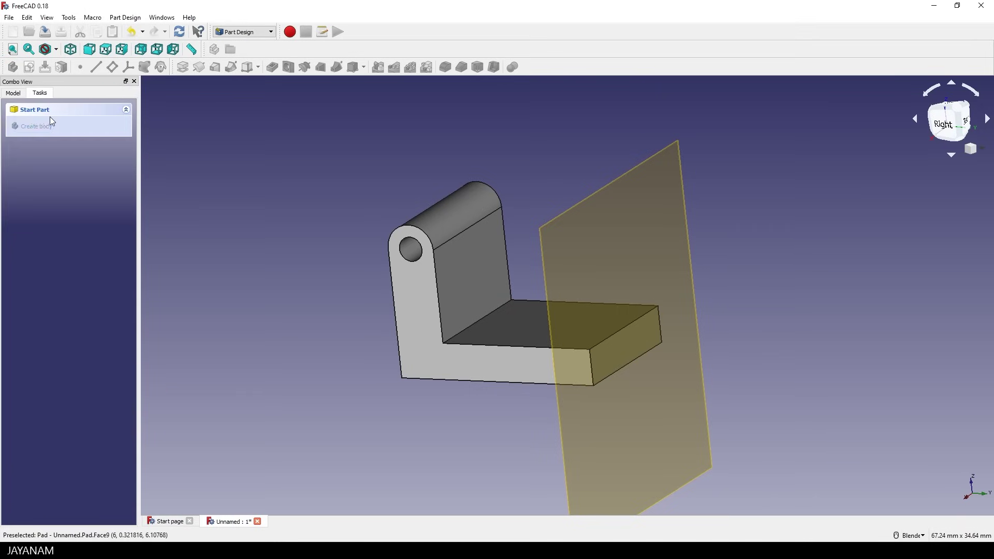
click(667, 214)
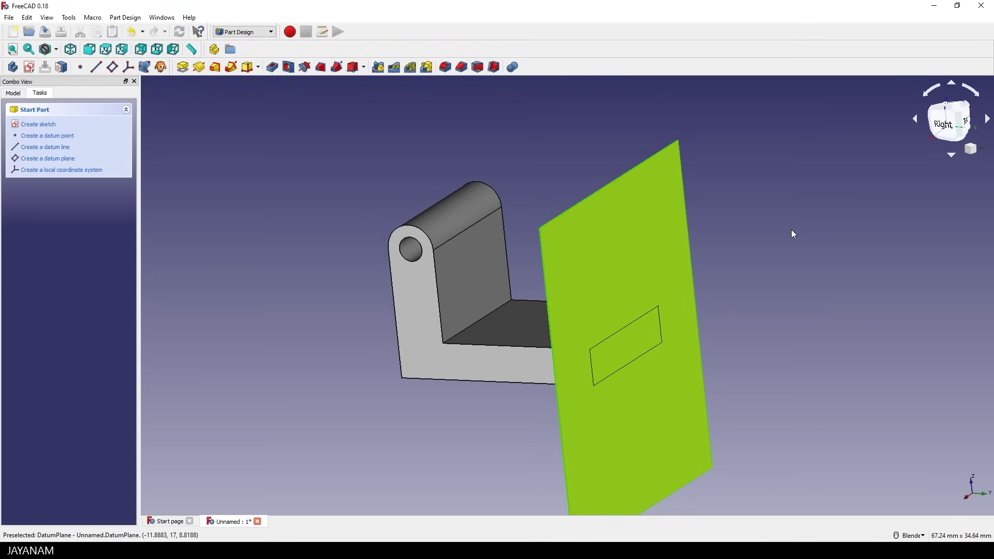
Create a sketch on the datum plane and reset the view to straight-on Rear.
click(41, 124)
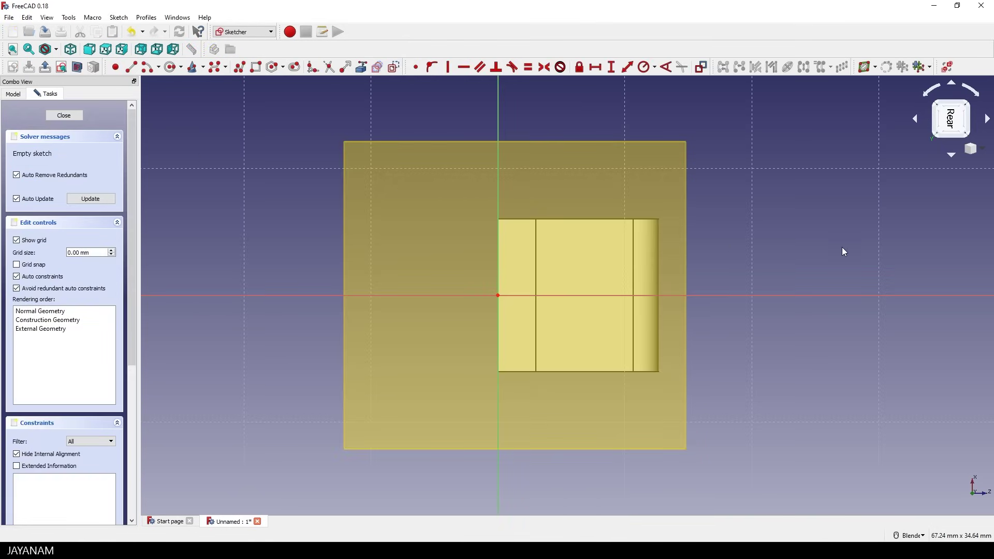
click(934, 93)
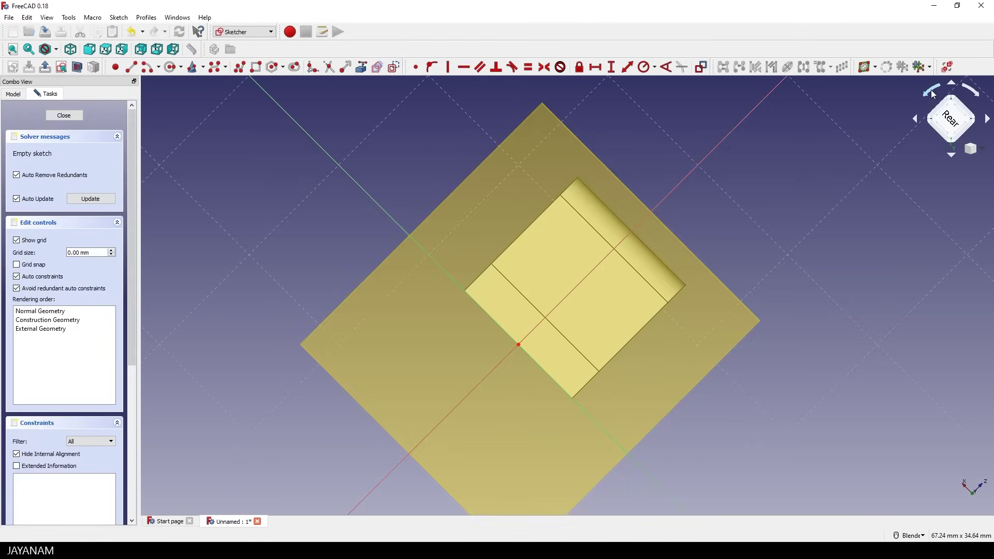
click(935, 94)
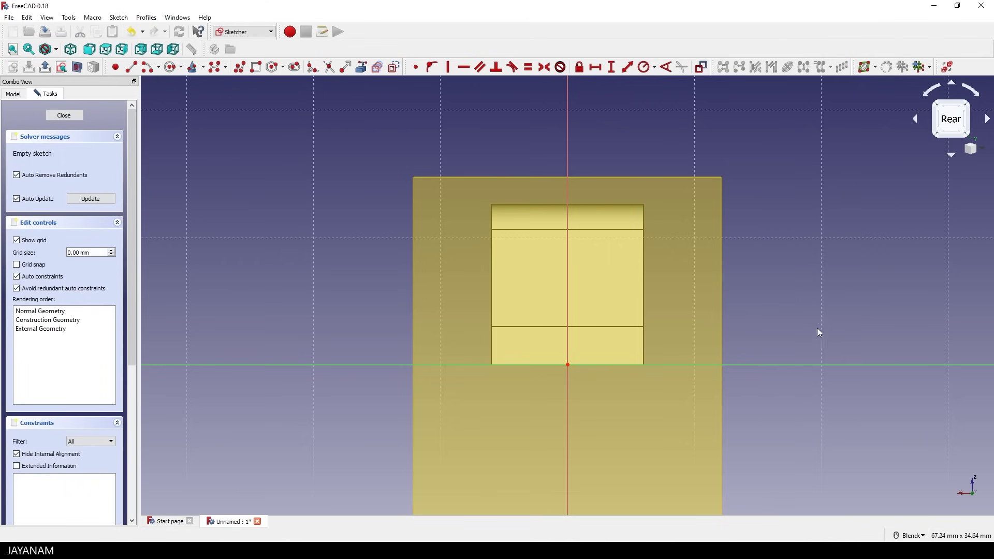
middle_drag(811, 334, 844, 324)
click(955, 120)
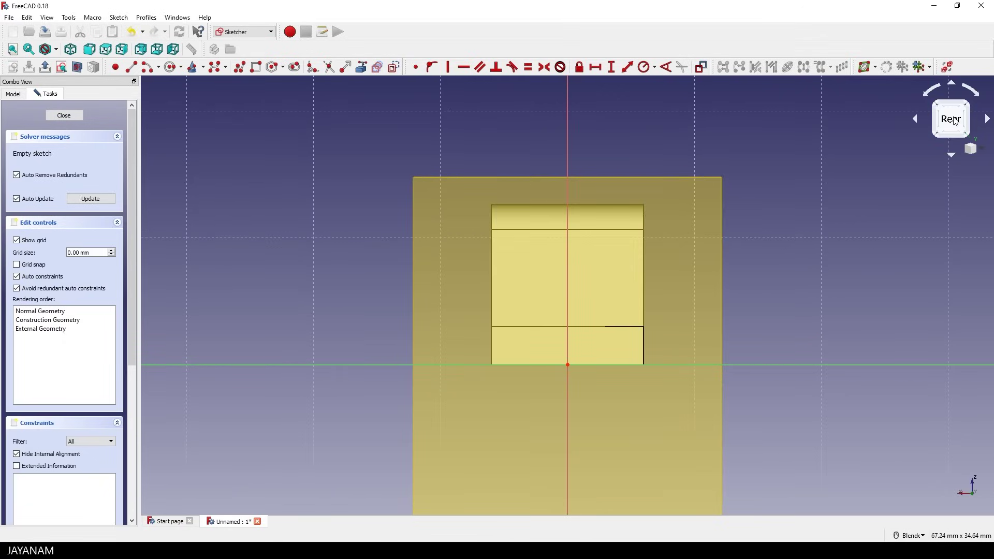
Draw a tall rectangle on the datum plane sketch with the Rectangle tool.
click(256, 69)
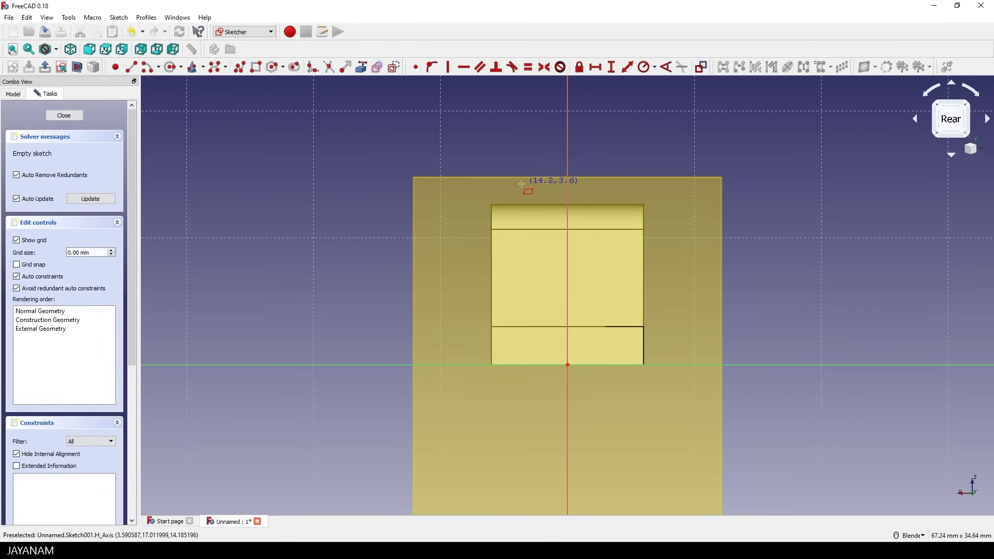
click(522, 185)
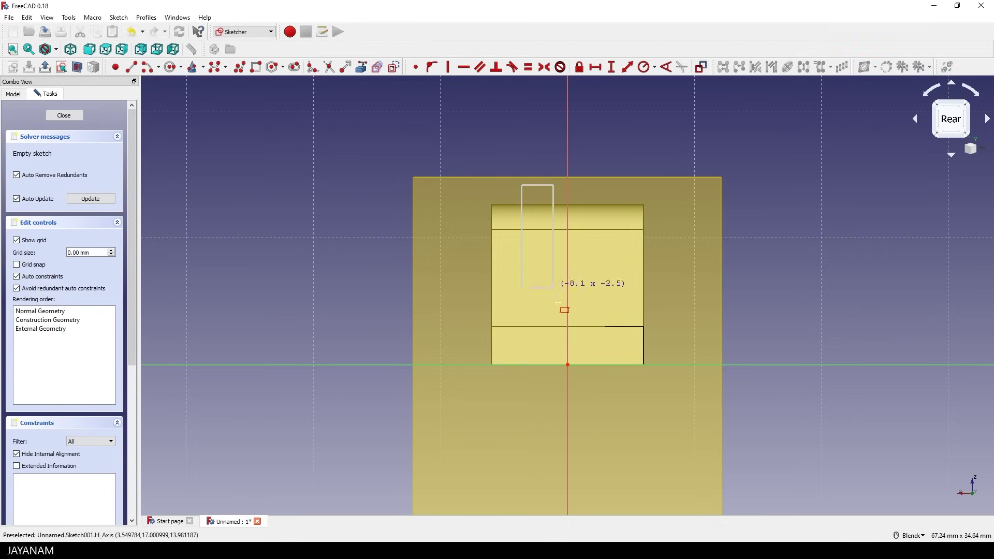
click(615, 344)
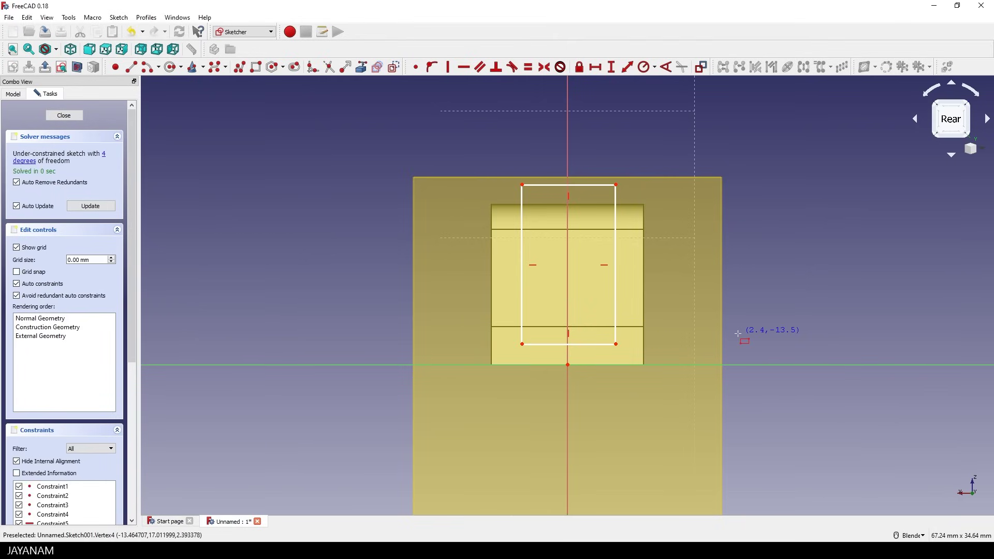
right_click(746, 300)
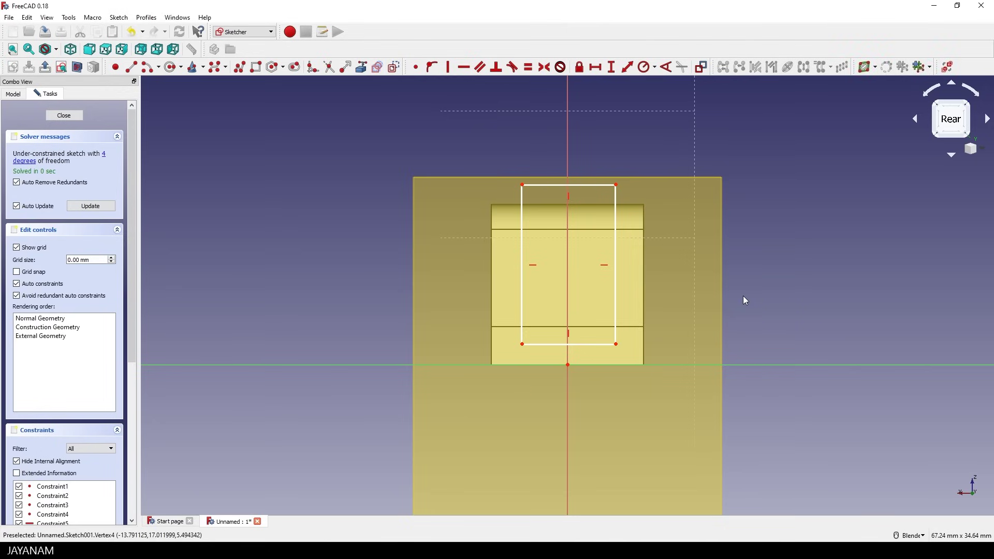
Make the rectangle's top corners symmetric about the vertical axis, then close the sketch.
click(616, 184)
click(521, 185)
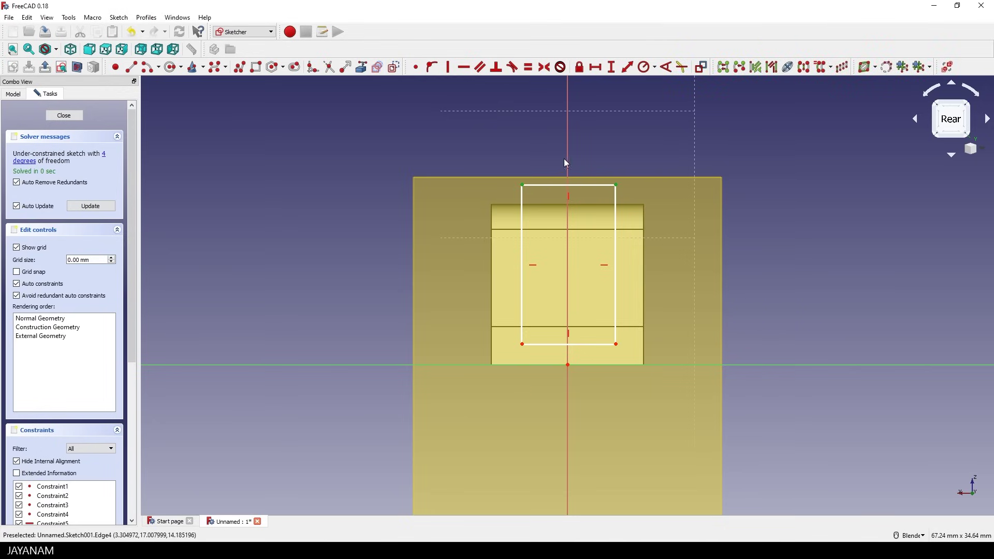
click(567, 160)
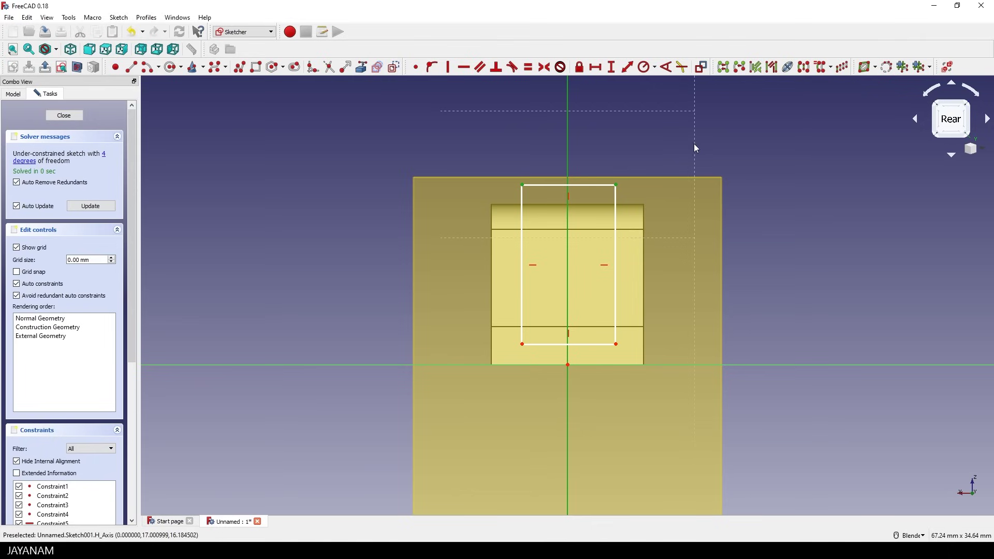
click(545, 67)
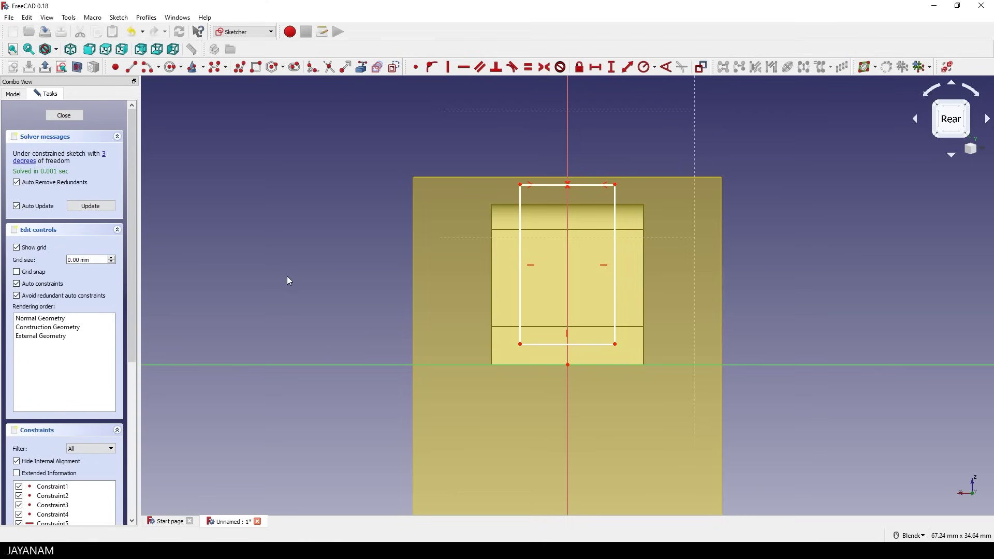
click(58, 118)
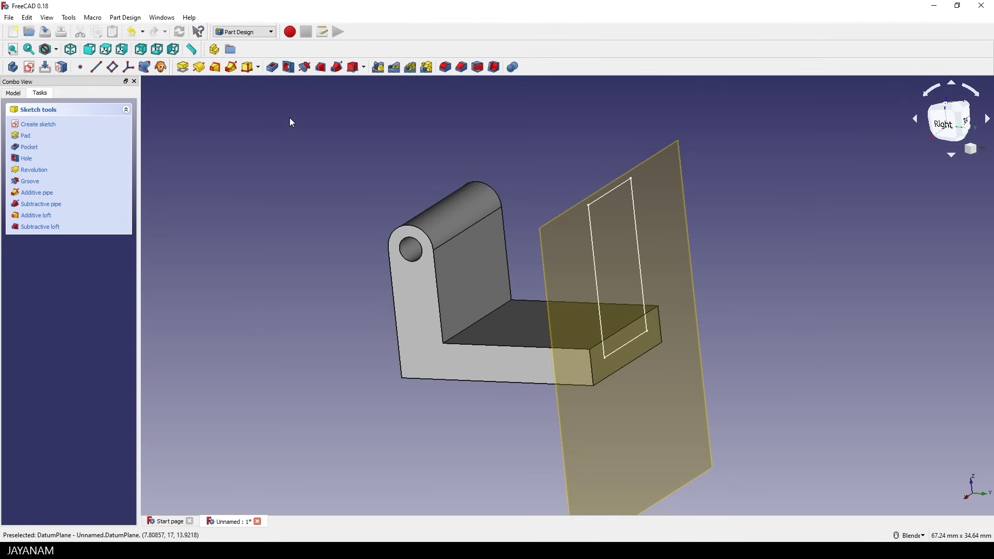
Pocket the rectangle sketch 18 mm deep through the bracket, splitting the upright into two lugs.
click(272, 68)
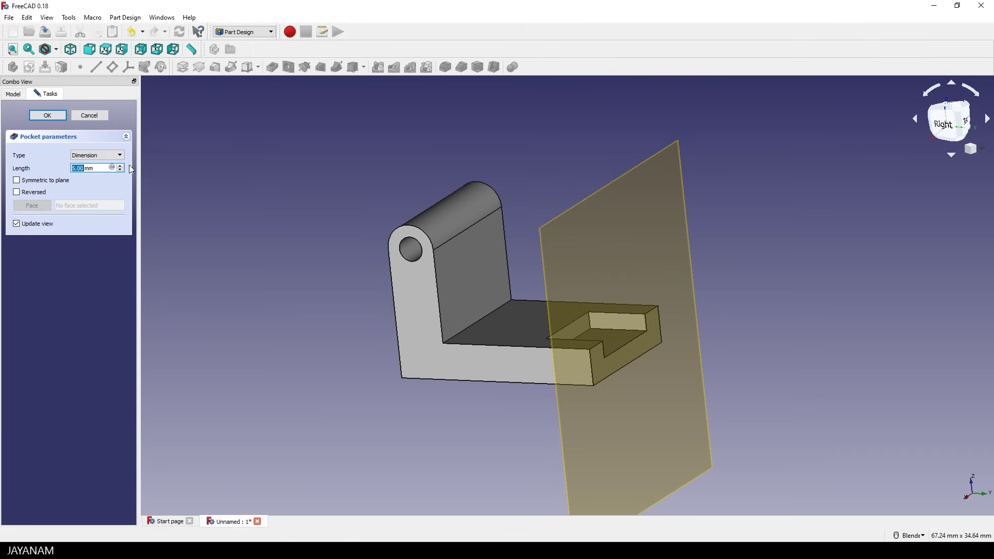
text(7)
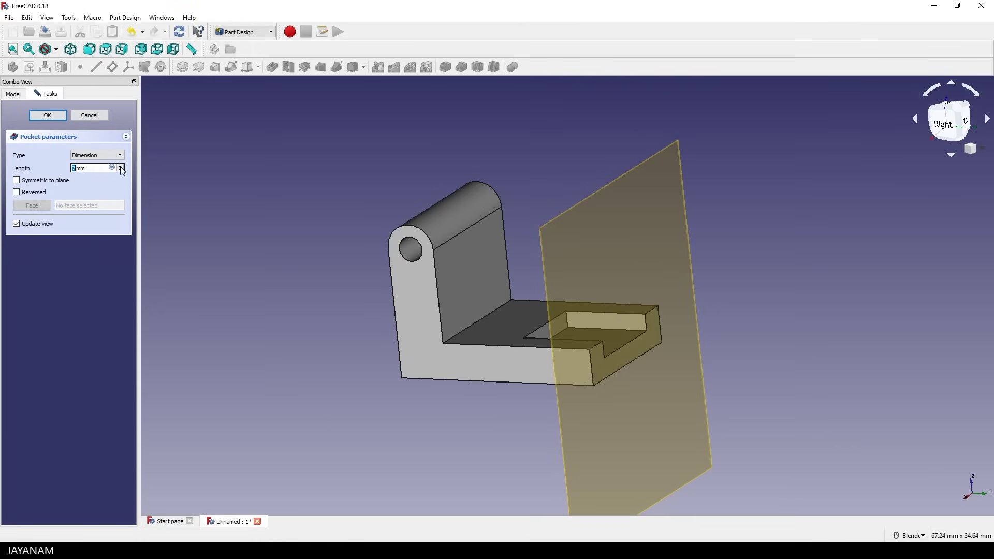
click(121, 167)
click(121, 167)
click(121, 167)
click(121, 167)
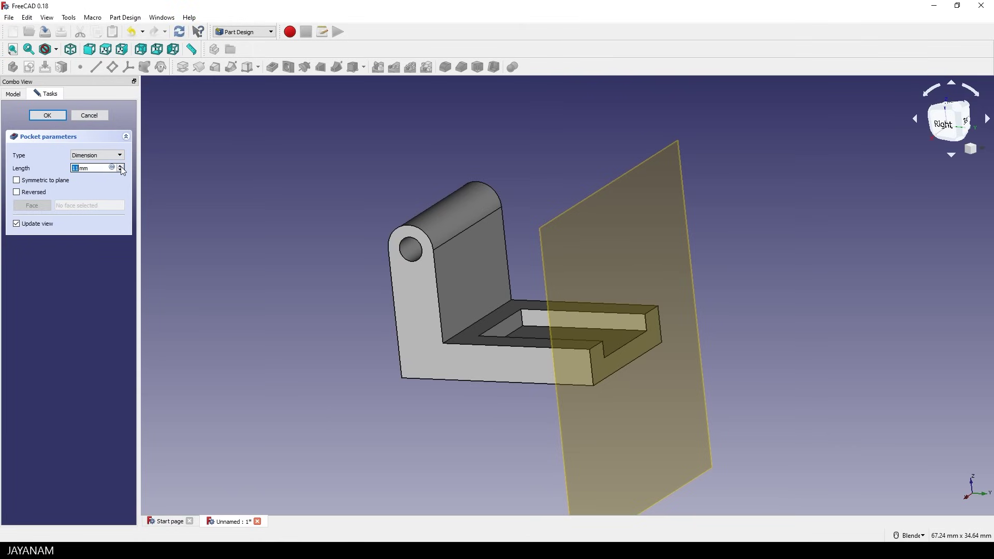
click(121, 167)
click(121, 167)
click(121, 166)
click(121, 167)
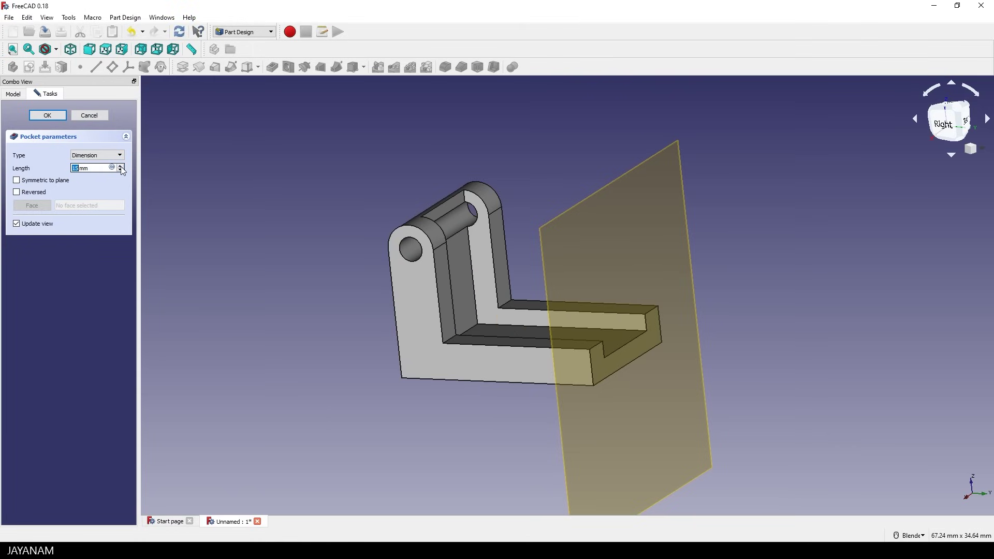
click(120, 167)
click(121, 166)
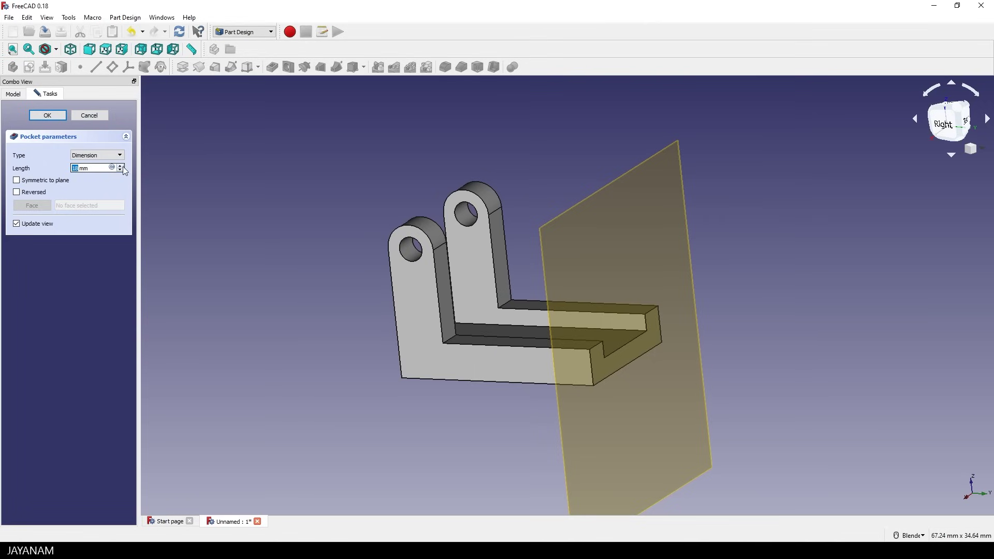
mouse_move(778, 210)
middle_down()
mouse_move(774, 224)
mouse_move(761, 224)
mouse_move(774, 225)
middle_up()
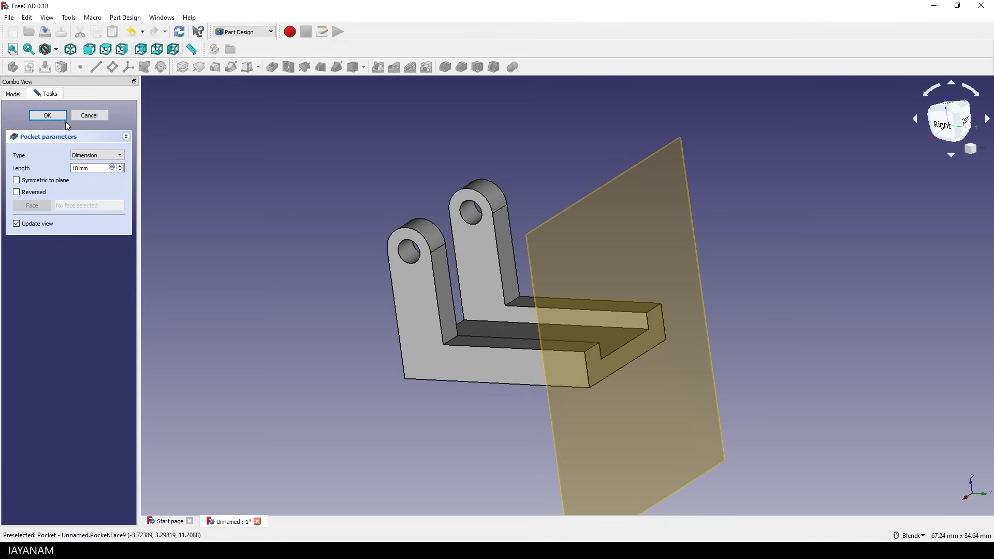
click(48, 116)
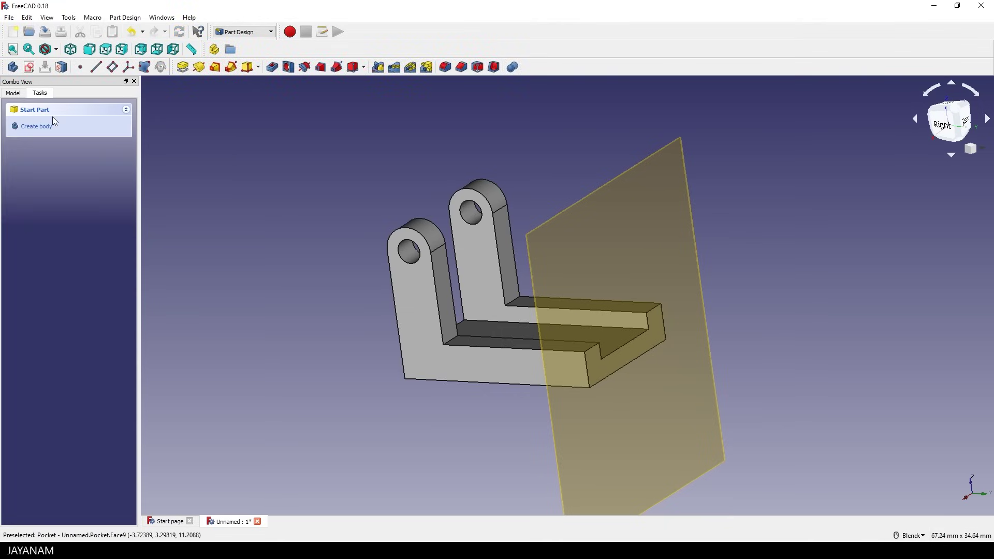
Hide DatumPlane from the Model tree and orbit to view the bracket from underneath.
click(13, 94)
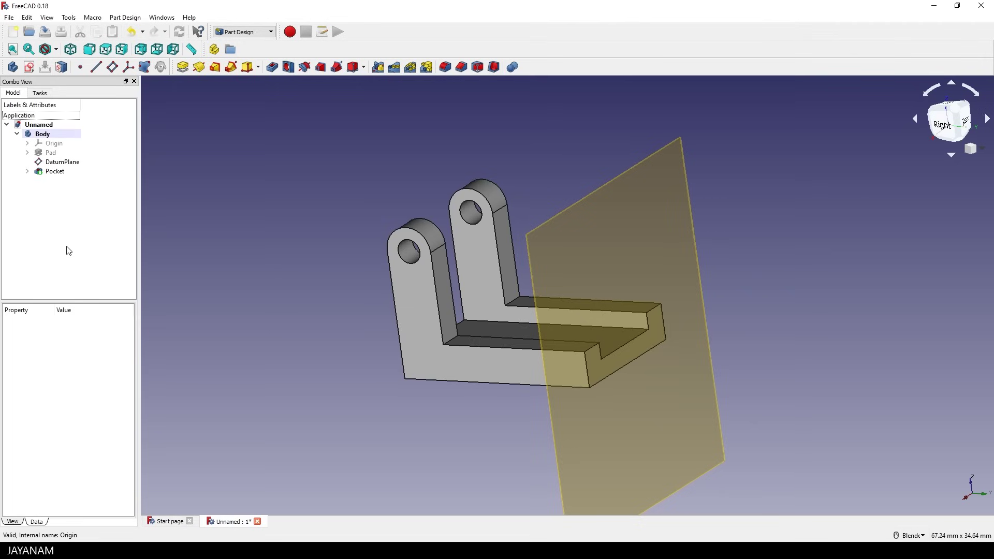
click(71, 165)
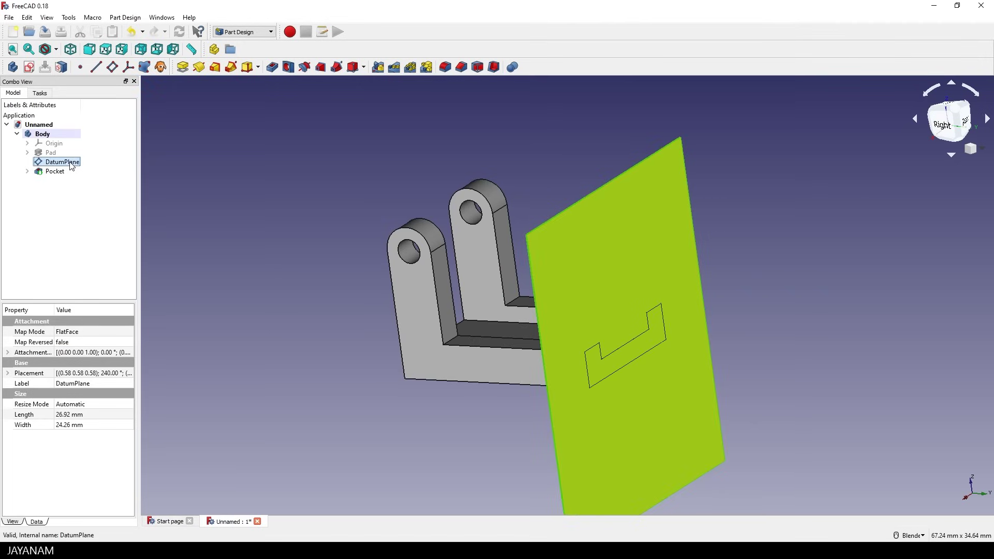
key(space)
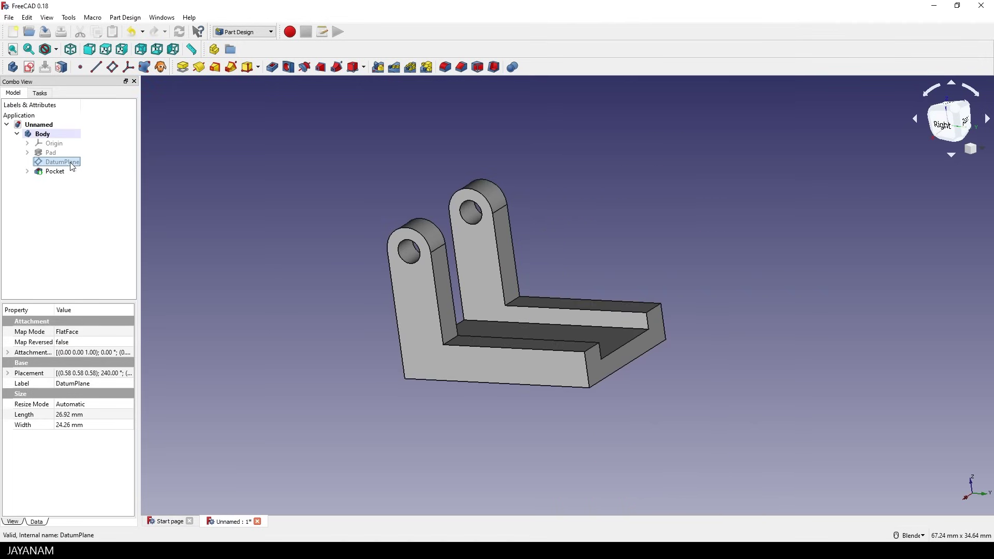
mouse_move(740, 268)
middle_down()
mouse_move(714, 280)
mouse_move(732, 274)
middle_up()
middle_drag(614, 221, 630, 203)
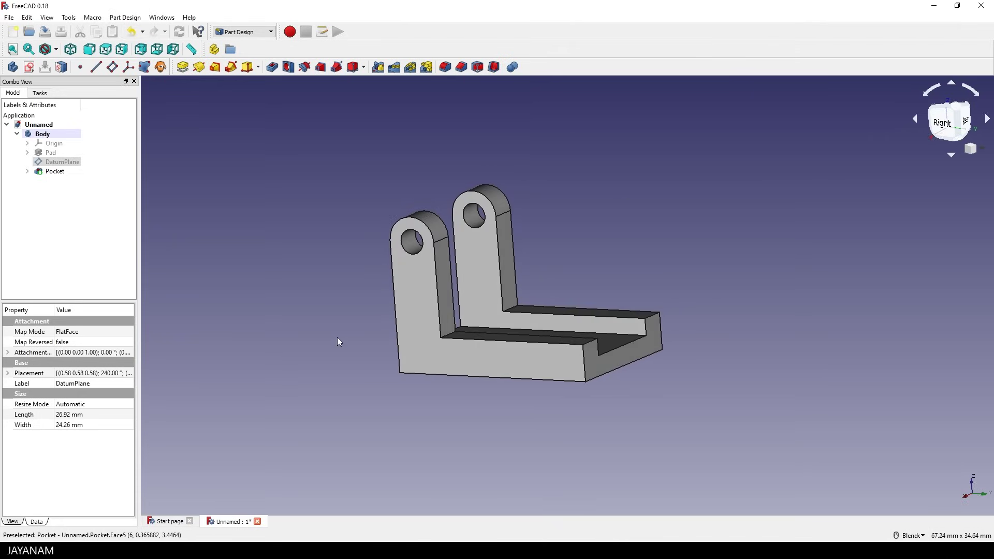
middle_drag(339, 340, 934, 284)
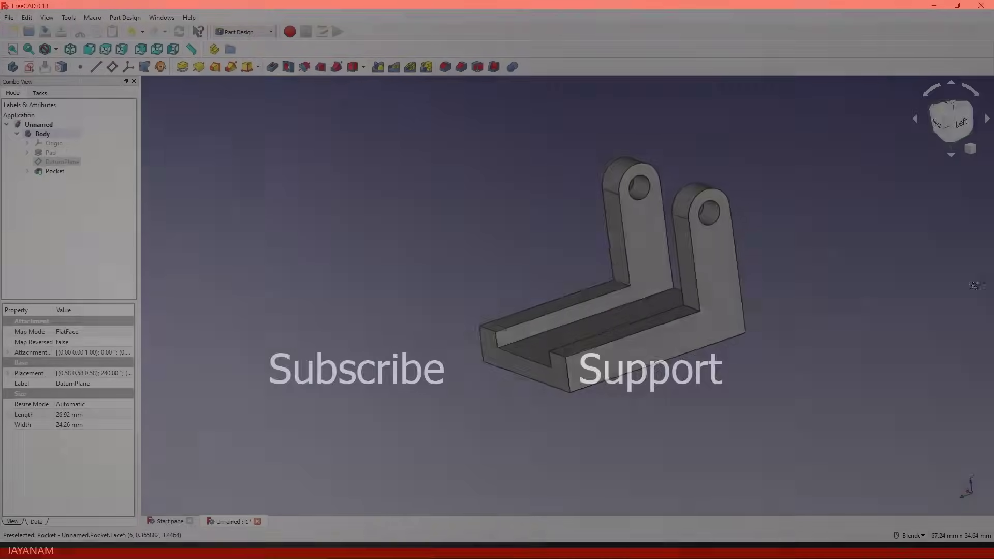